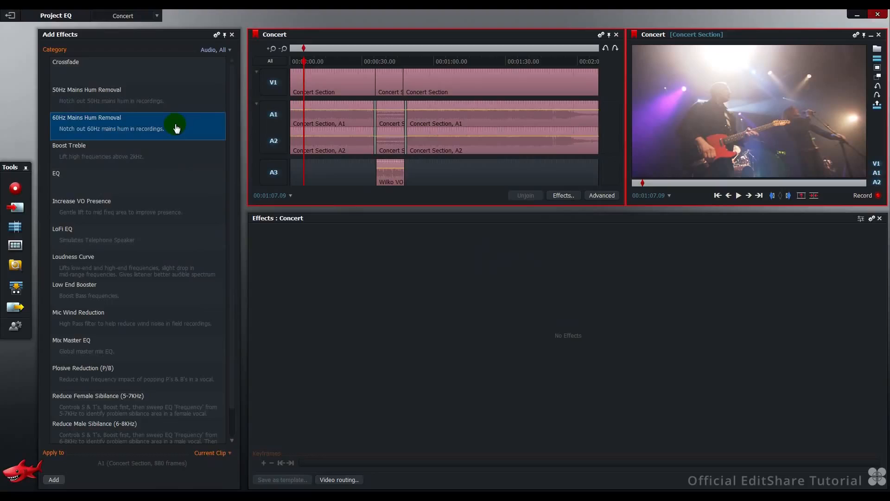
Step: Examine the descriptions of the audio EQ presets, from mains hum removal through Reduce Soundtrack Presence
left_click(174, 152)
left_click(168, 212)
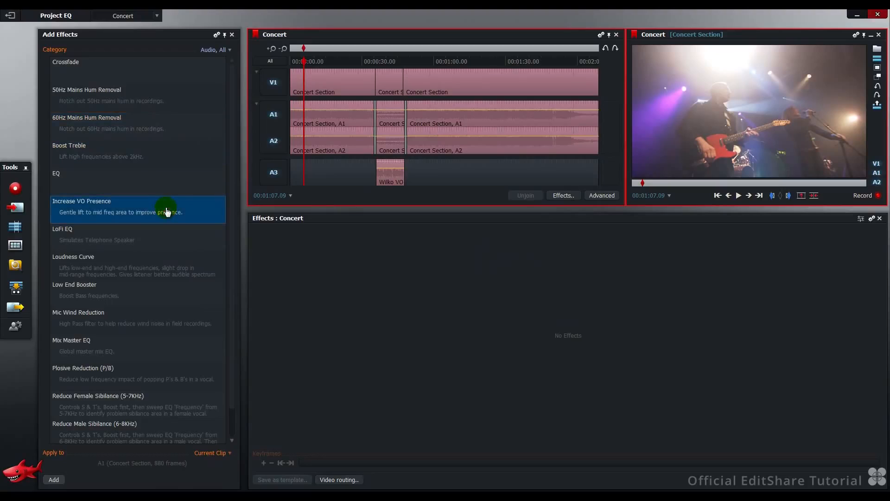
left_click(168, 236)
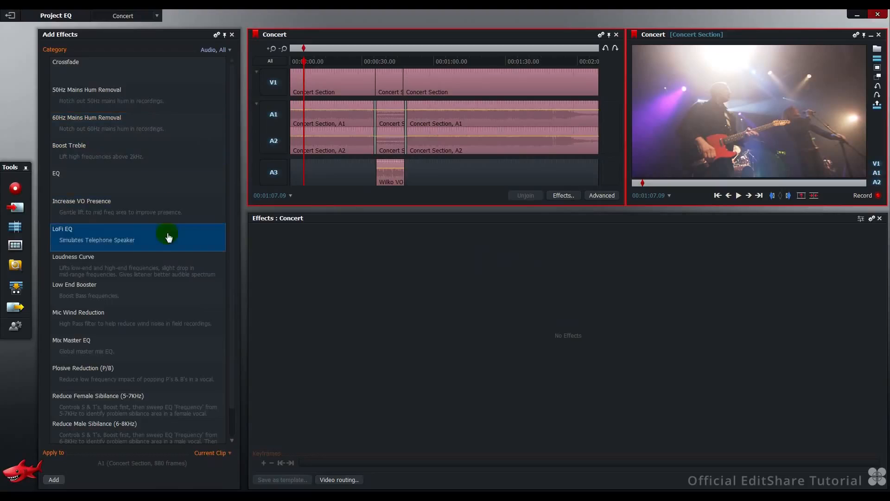
left_click(171, 273)
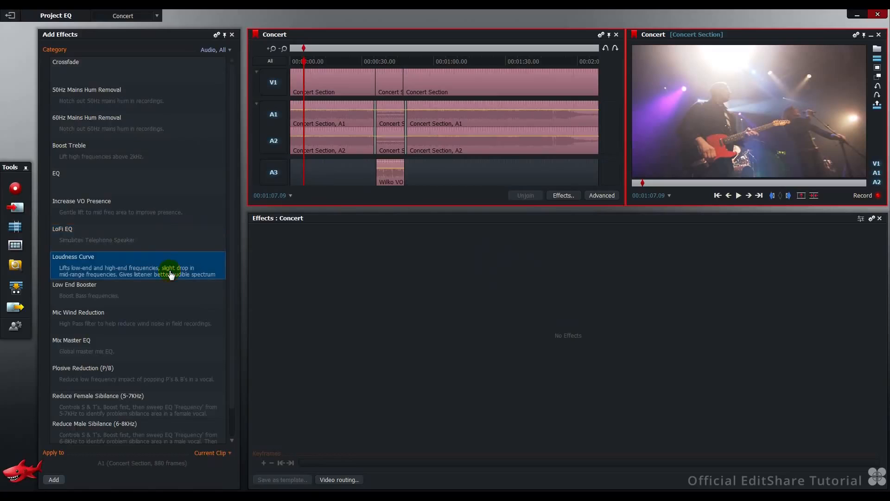
left_click(171, 295)
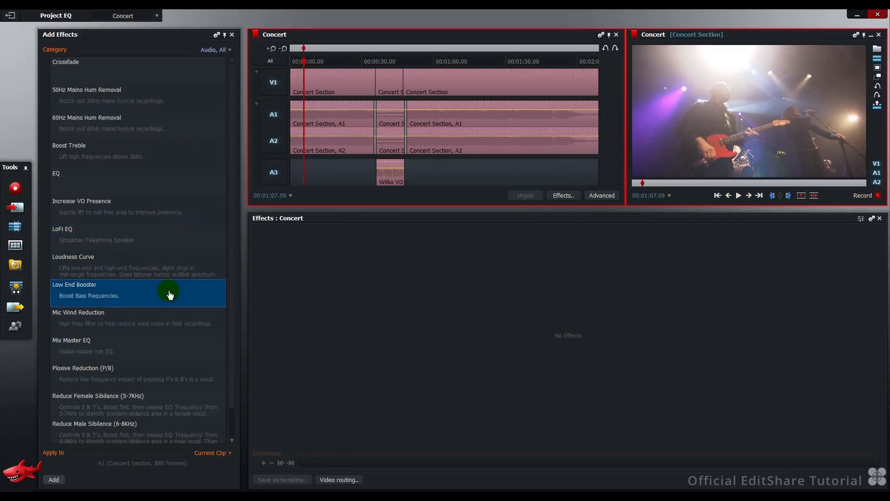
left_click(168, 327)
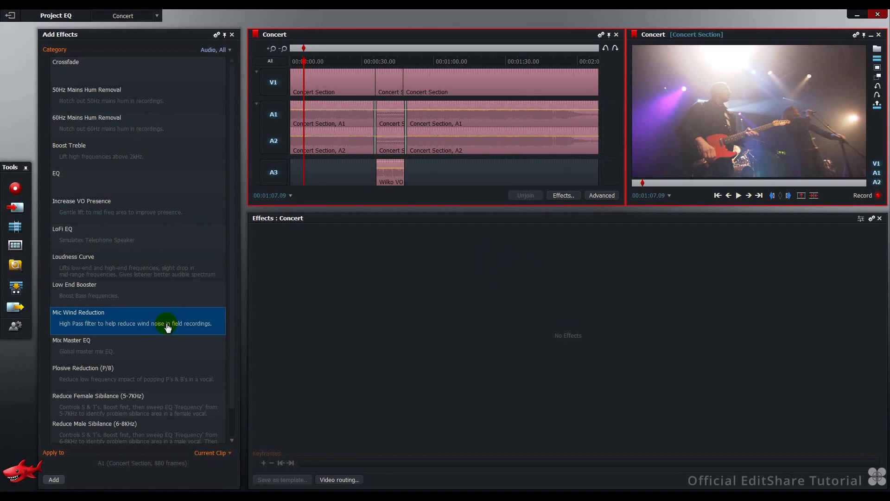
left_click(169, 350)
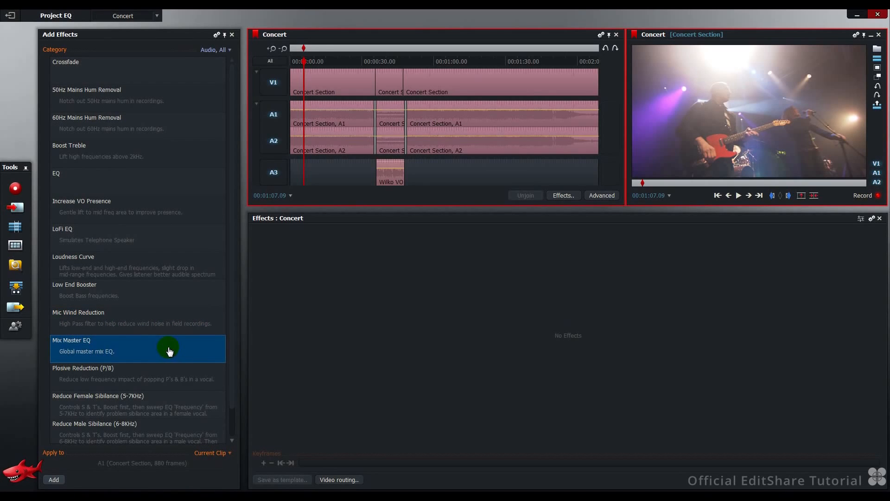
left_click(168, 386)
left_click(171, 404)
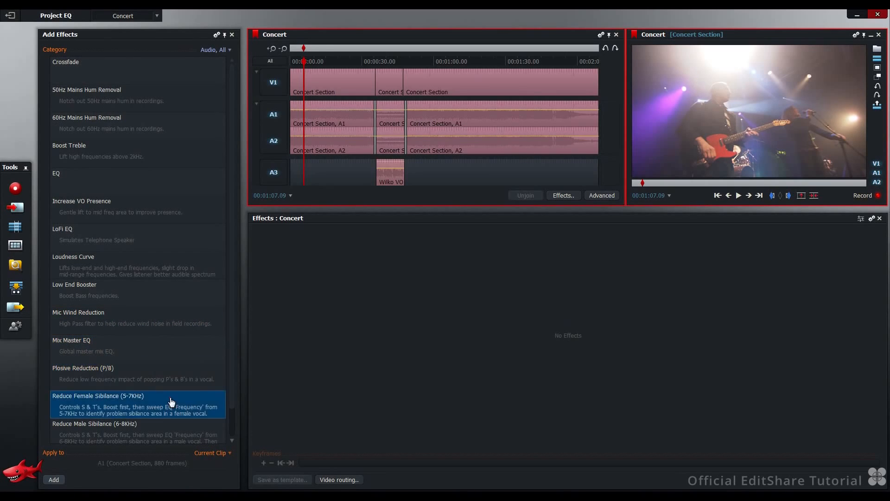
left_click(169, 432)
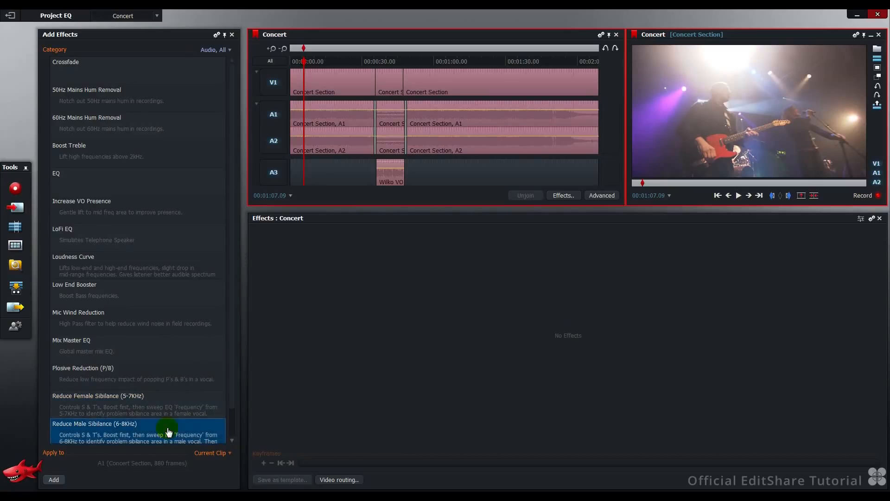
key("Down")
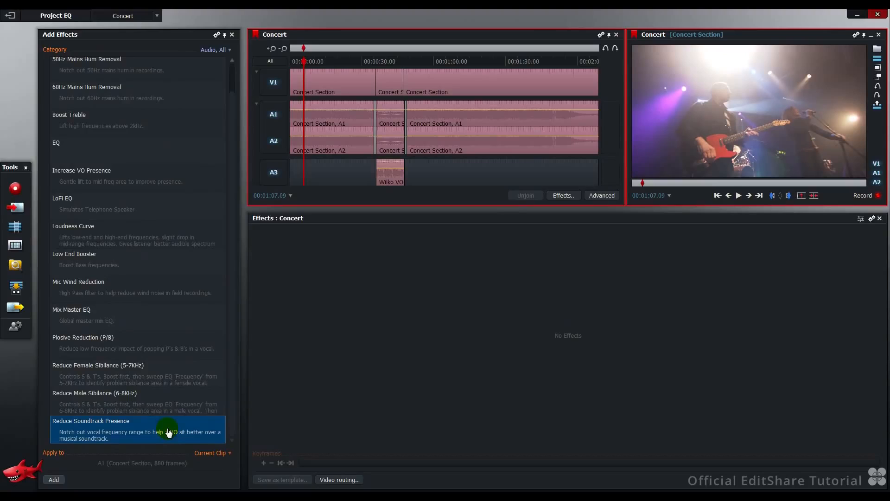
Step: Apply the Loudness Curve preset to the first Concert Section audio clip on A1 and A2, and return the playhead to the start
left_click_drag(178, 241, 314, 143)
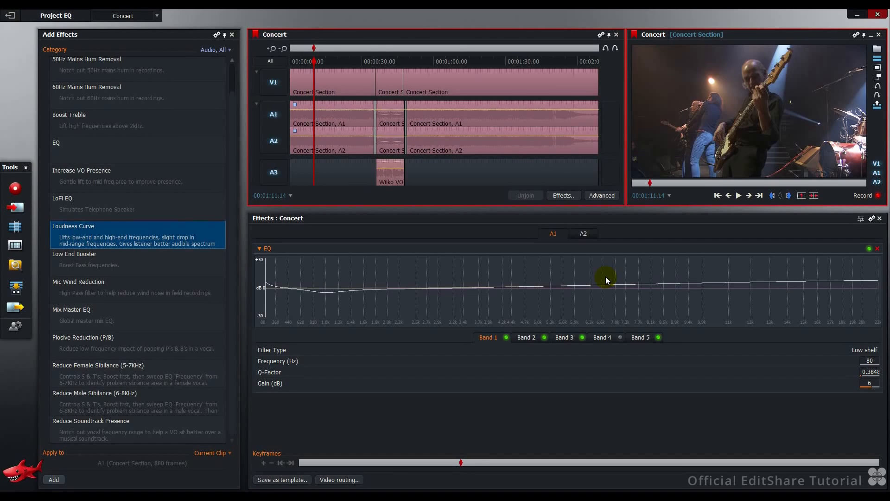
left_click_drag(322, 60, 287, 63)
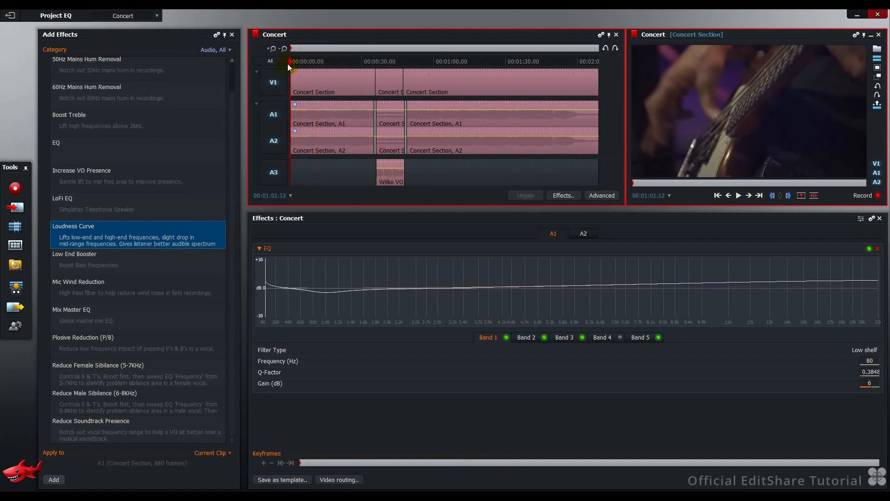
Step: Play the sequence from the start and compare the sound with the Loudness Curve EQ bypassed and enabled, then stop playback
left_click(869, 249)
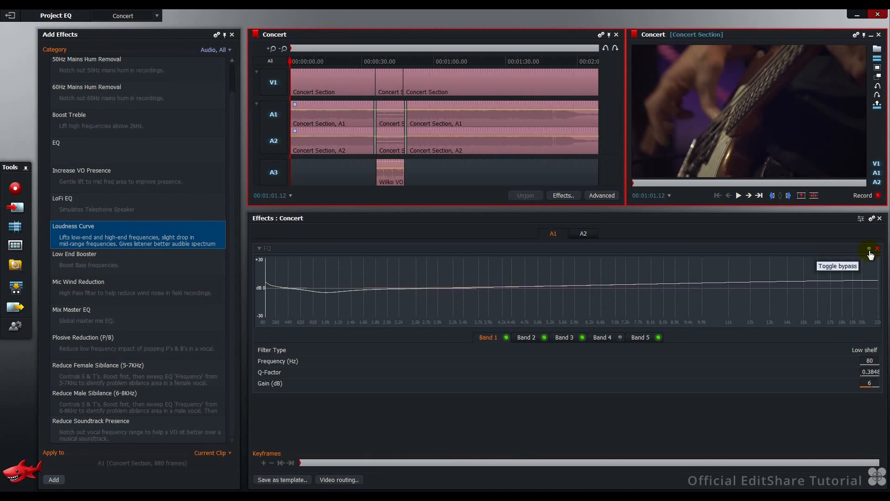
left_click(739, 196)
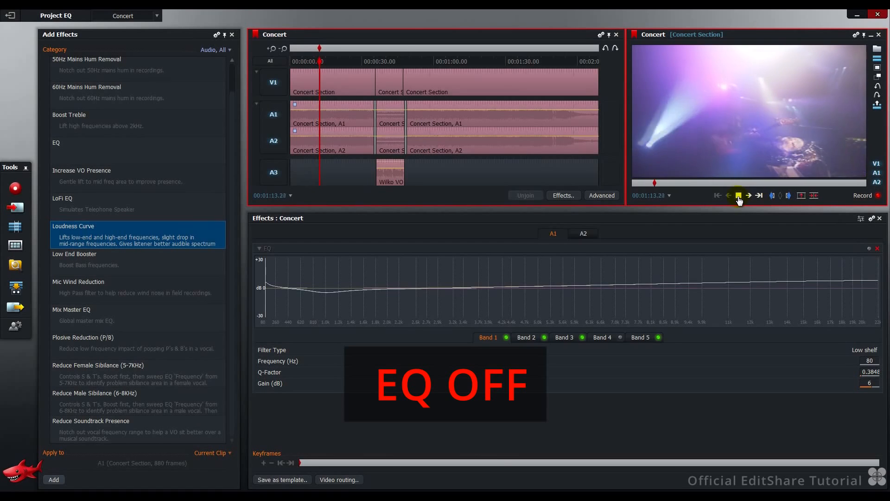
left_click(739, 195)
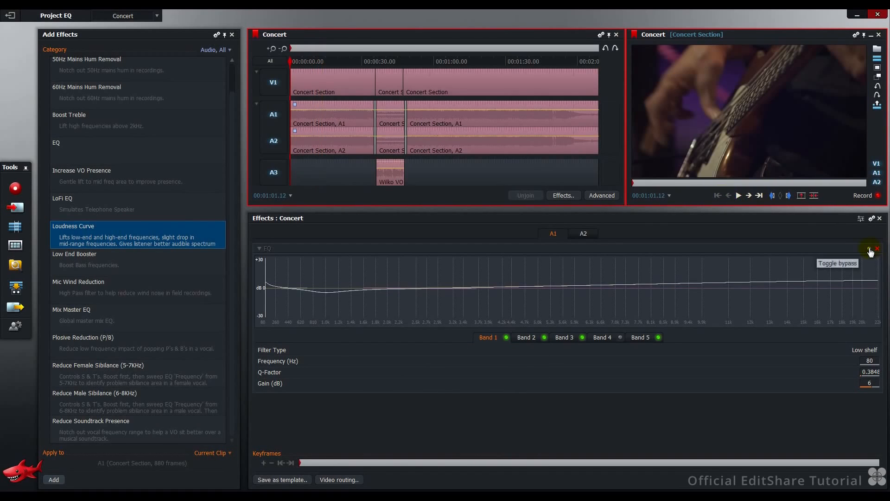
left_click(869, 249)
left_click(739, 195)
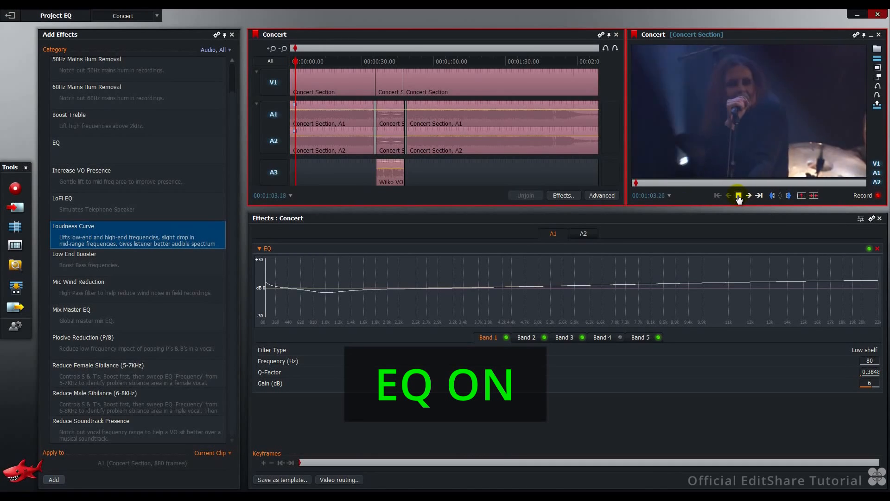
left_click(870, 249)
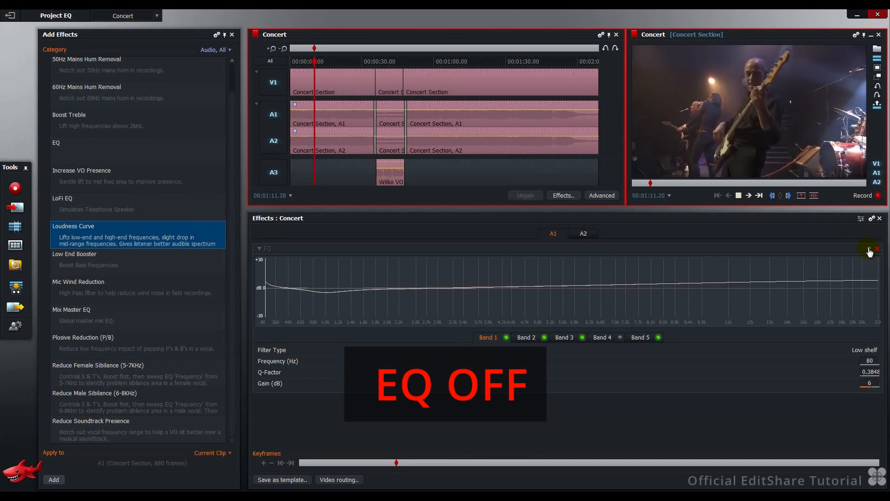
left_click(870, 250)
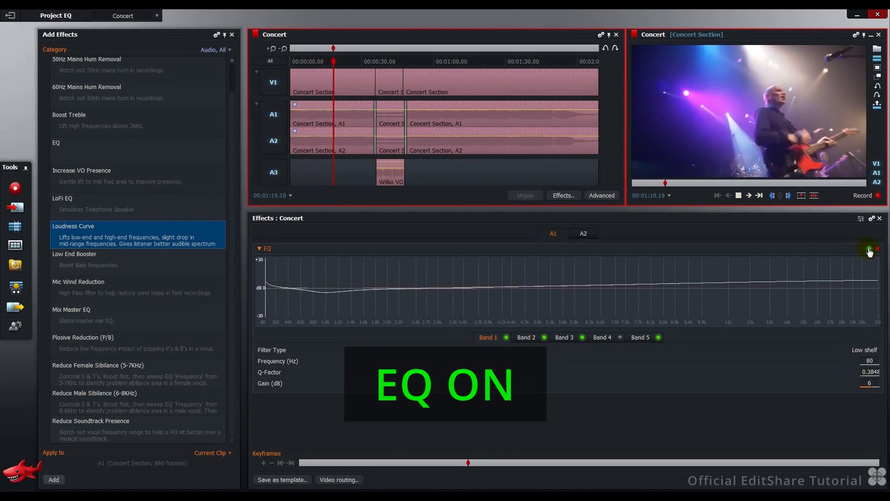
left_click(739, 195)
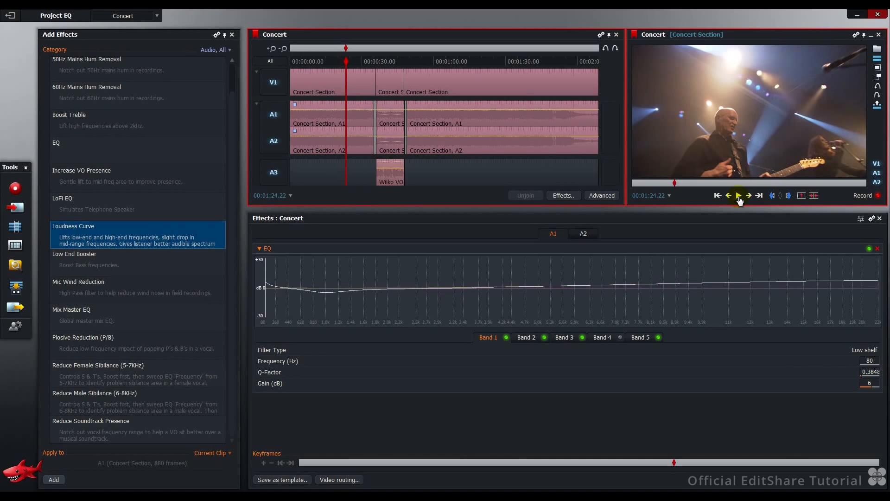
Step: Replace the Loudness Curve EQ on the first Concert Section audio clip with the Mix Master EQ preset
left_click(877, 248)
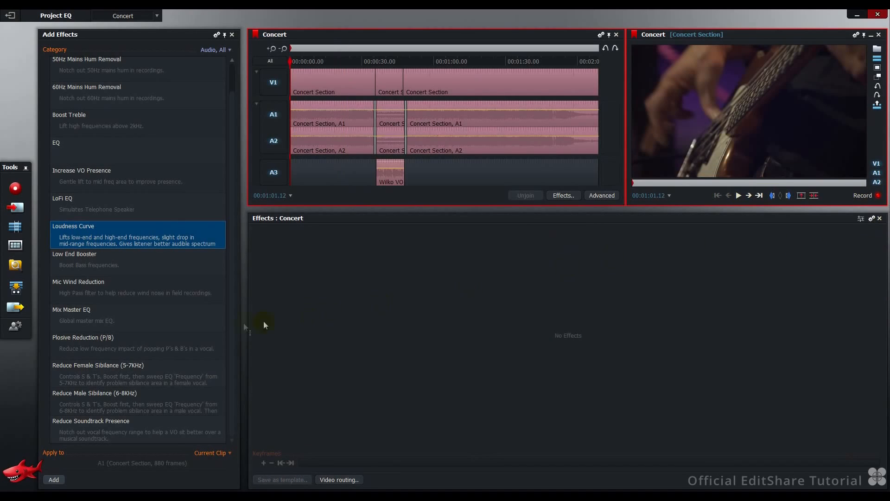
left_click(173, 323)
left_click_drag(174, 323, 315, 133)
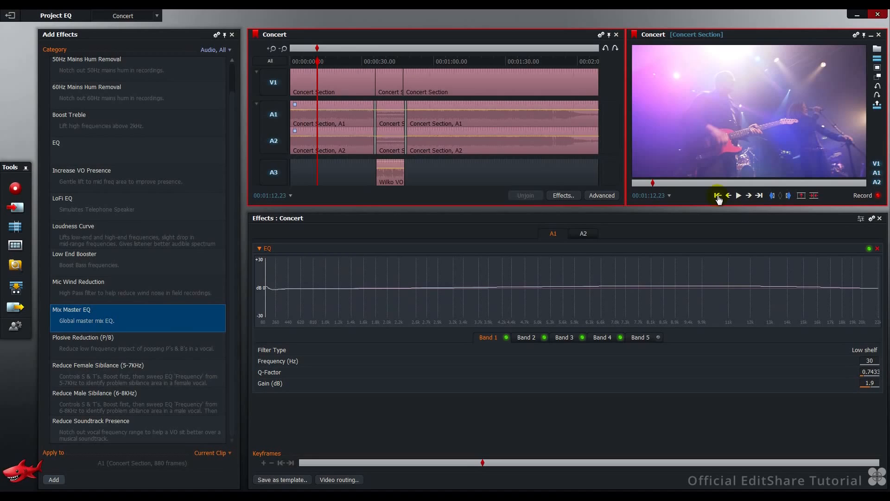
Step: Play from the start of the sequence, alternating the Mix Master EQ between bypassed and enabled, and stop with it enabled
left_click(717, 195)
left_click(870, 249)
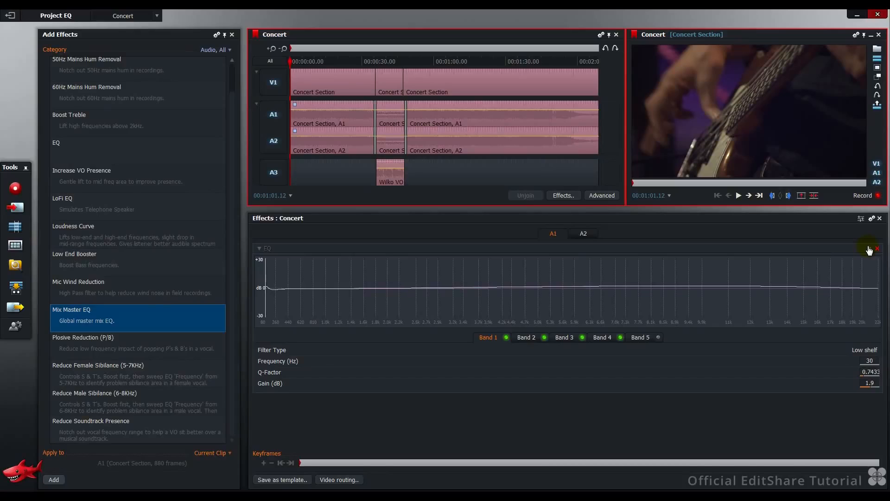
key("space")
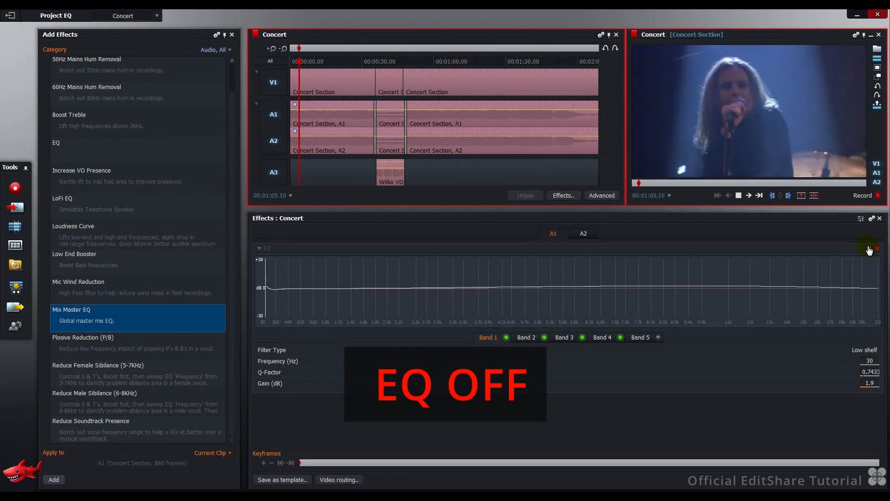
left_click(869, 250)
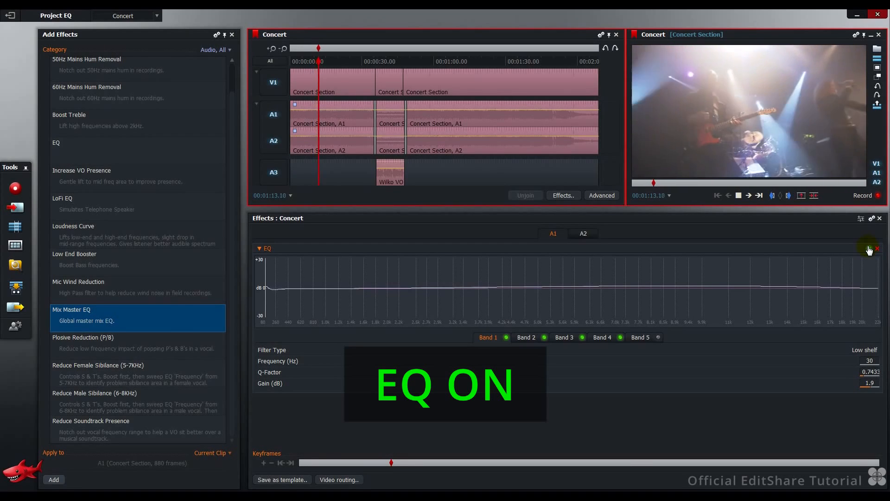
left_click(869, 250)
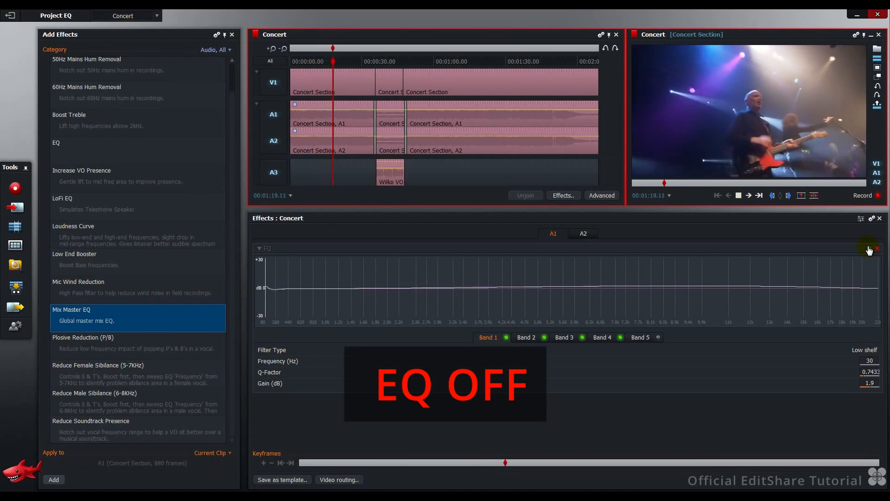
left_click(869, 250)
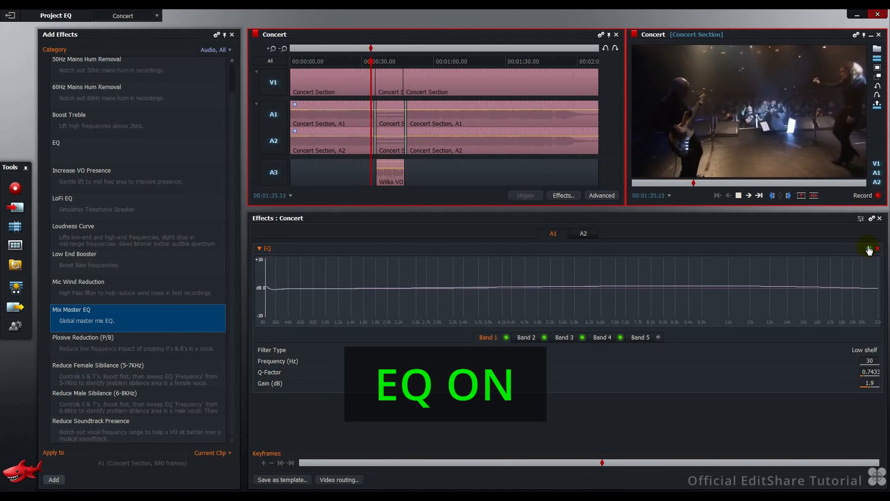
key("space")
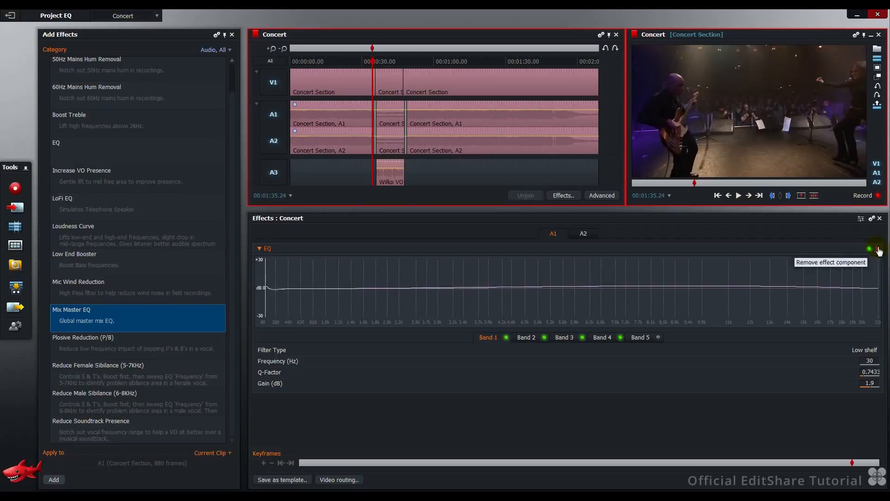
Step: Replace the Mix Master EQ on the first Concert Section audio clip with the Boost Treble preset and show its Band 5 settings
left_click(877, 249)
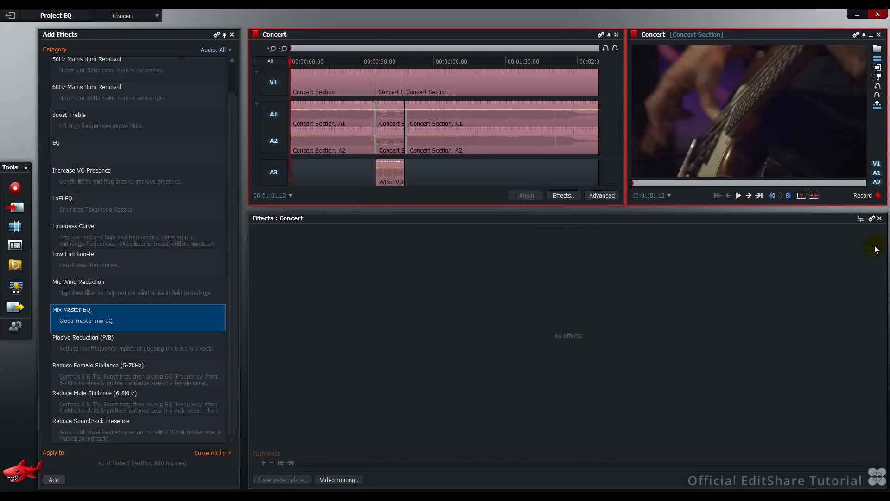
left_click(146, 130)
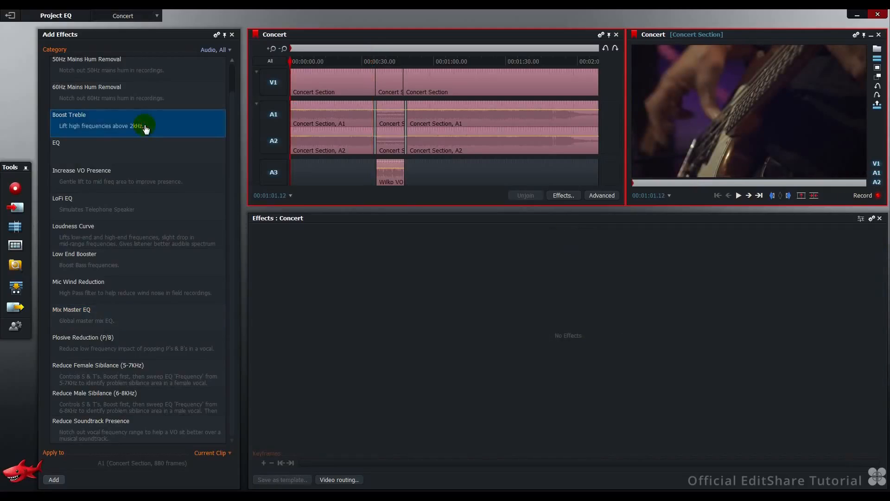
left_click(144, 127)
left_click_drag(143, 127, 319, 147)
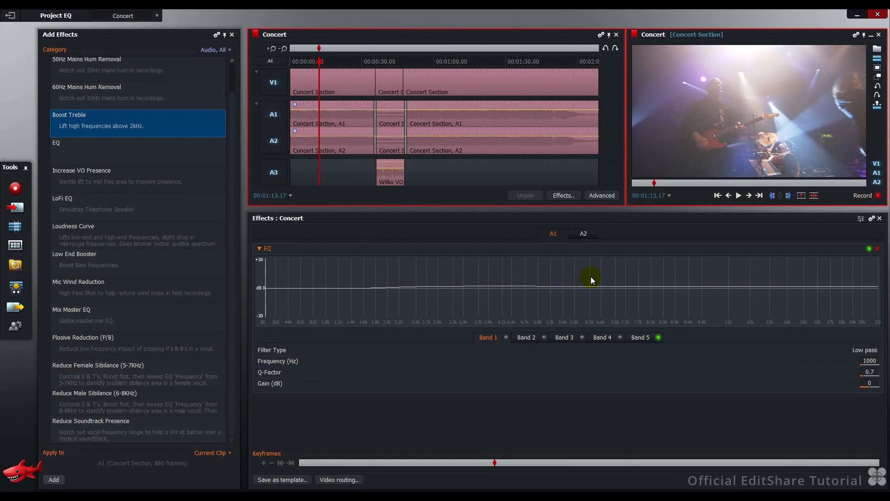
left_click(642, 338)
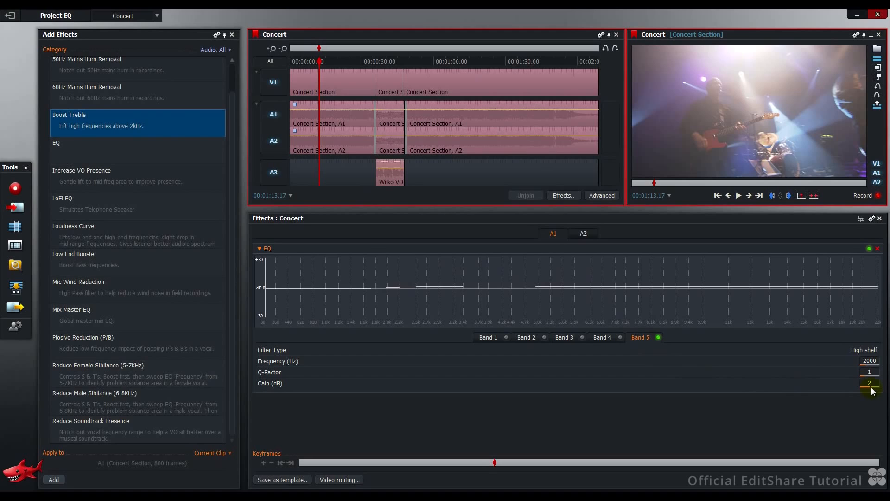
Step: Play the sequence from the start and compare the sound with the Boost Treble EQ bypassed and enabled
left_click(871, 249)
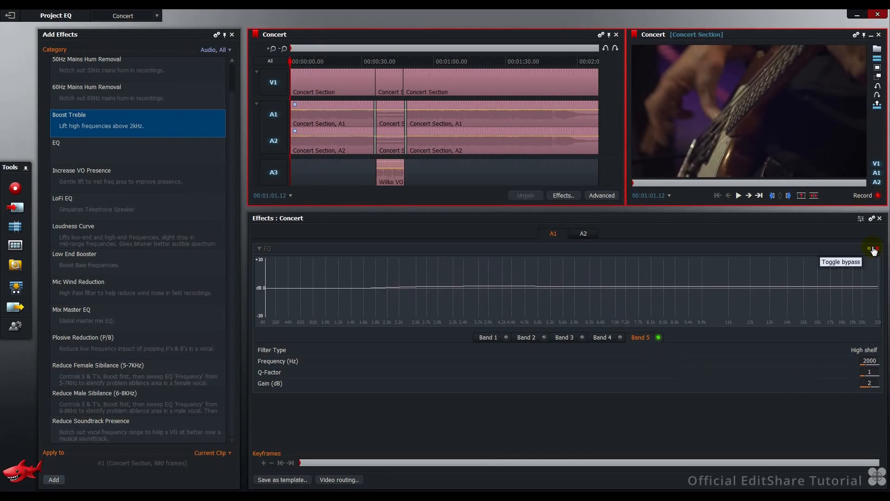
key("space")
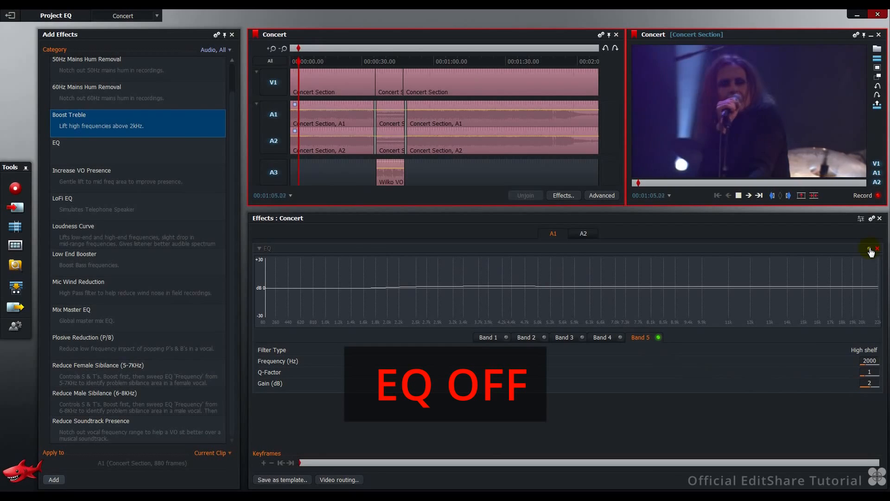
left_click(869, 248)
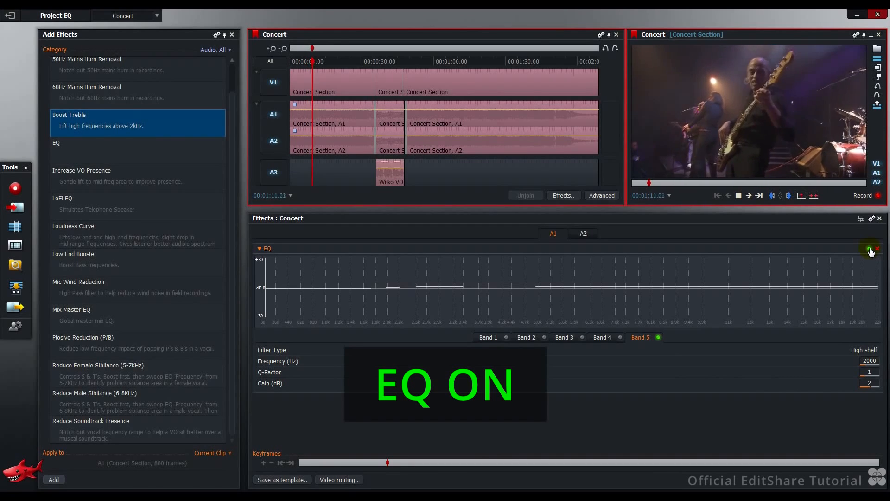
left_click(869, 249)
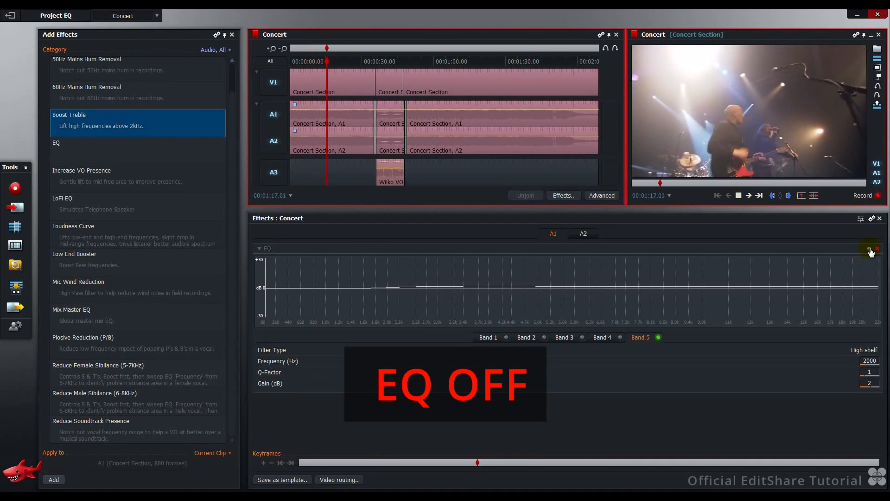
left_click(869, 249)
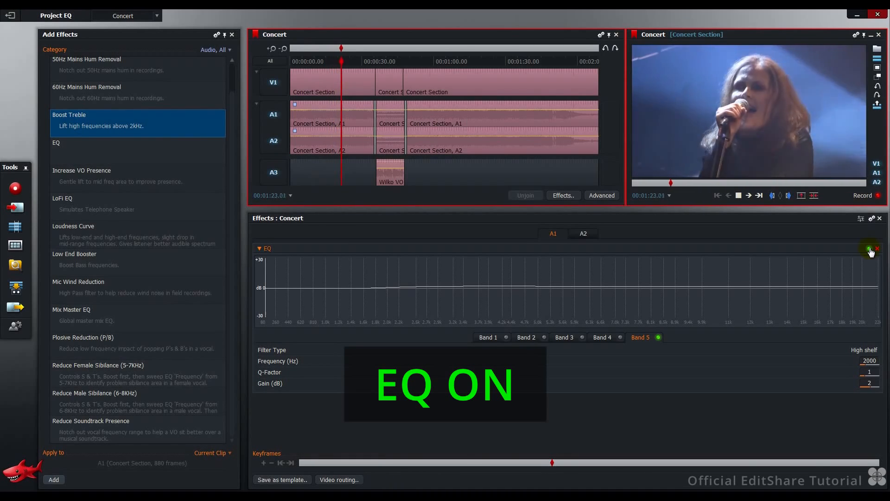
Step: Stop playback and try Band 5 gains of 5, 0 and -4 dB on the Boost Treble EQ, ending at 2 dB
key("space")
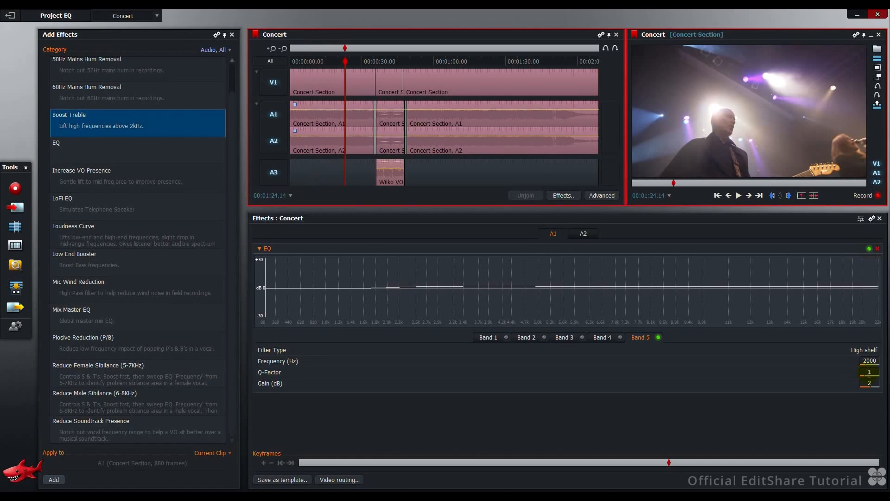
key("Return")
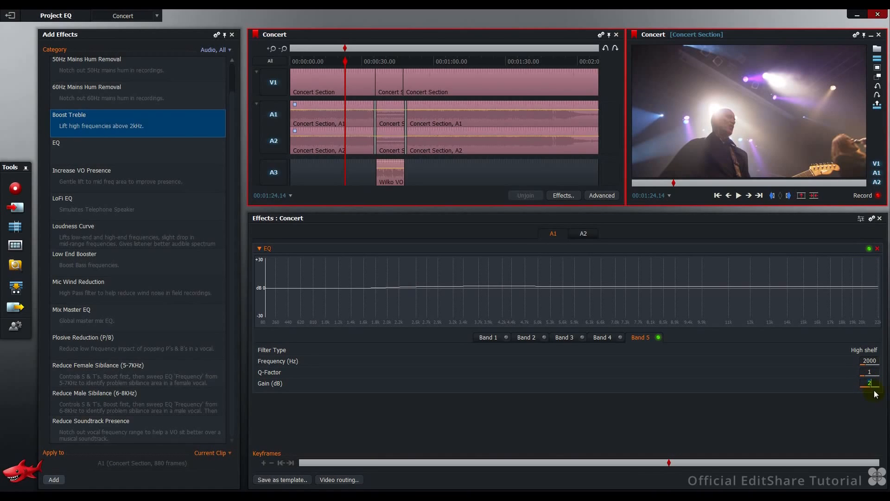
scroll(875, 384, "up", 4)
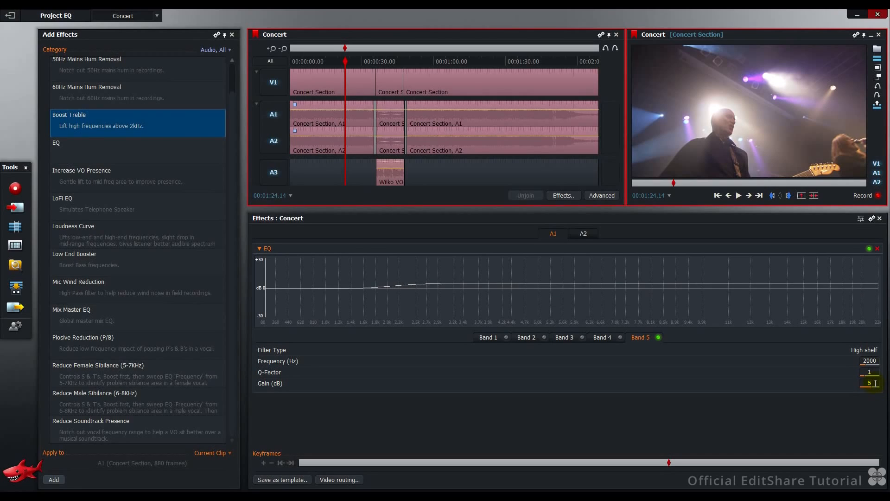
scroll(875, 384, "down", 2)
scroll(875, 383, "down", 7)
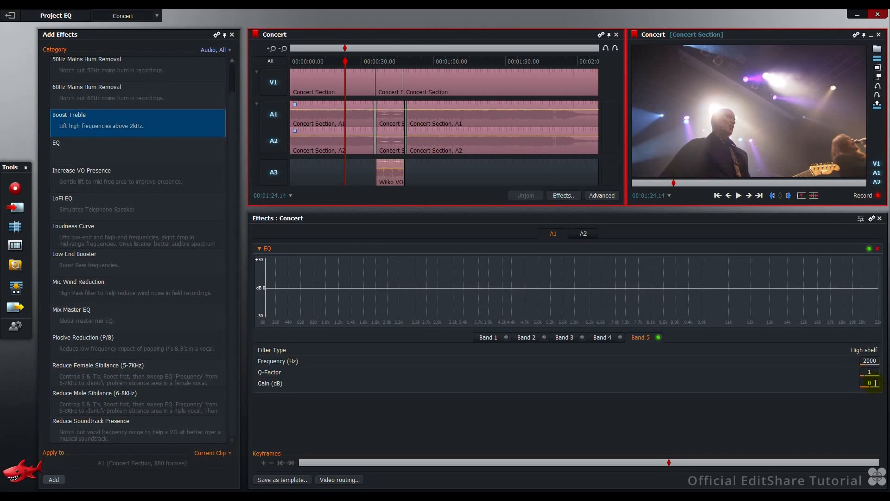
scroll(875, 383, "down", 1)
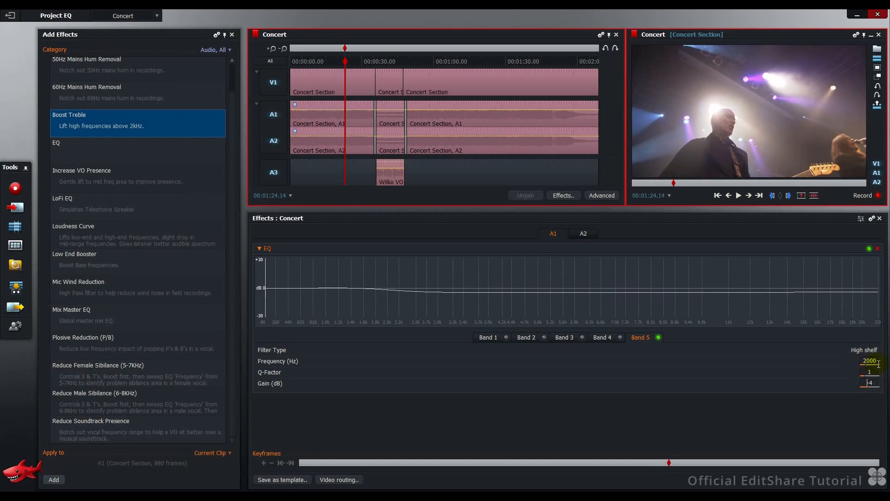
mouse_move(867, 363)
left_mouse_down()
mouse_move(869, 371)
mouse_move(868, 359)
left_mouse_up()
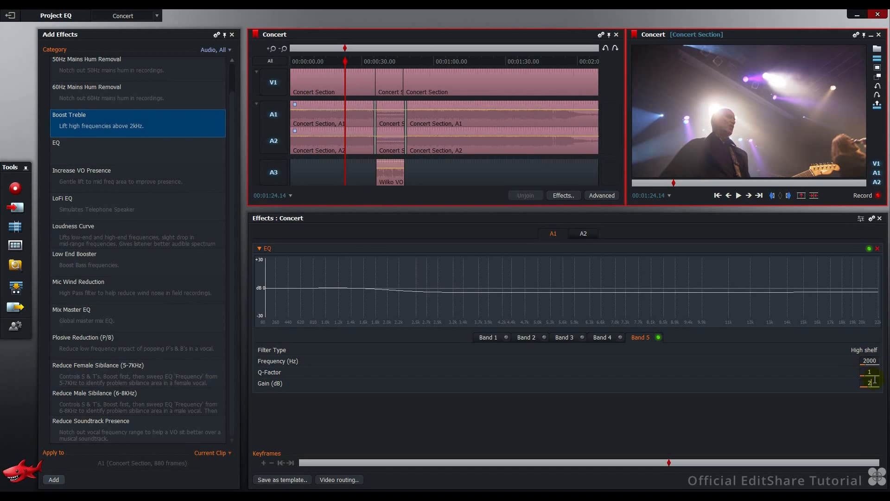
Step: Replace the Boost Treble EQ on the first Concert Section audio clip with the Low End Booster preset
left_click(877, 249)
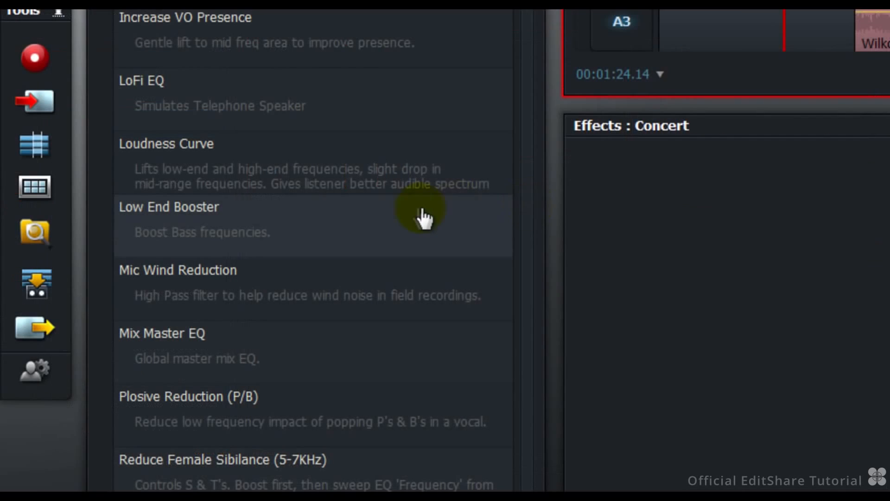
left_click_drag(184, 255, 701, 0)
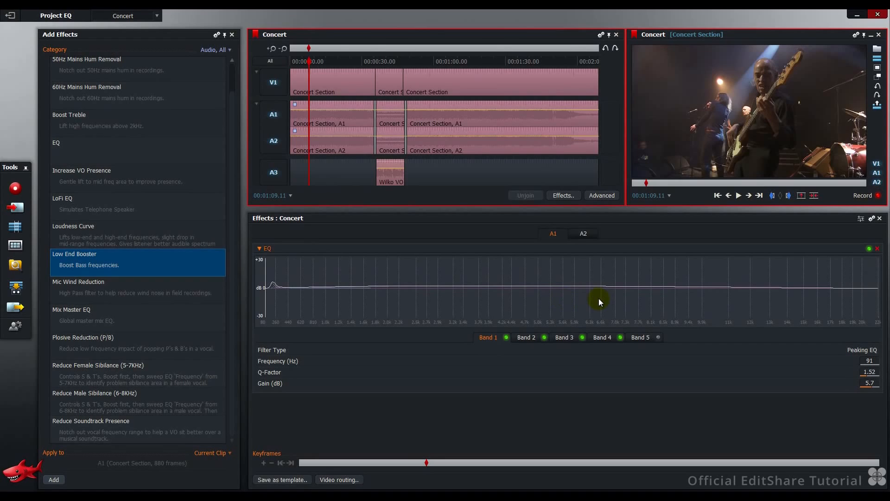
Step: Play the sequence from the start, comparing the sound with the Low End Booster EQ bypassed and enabled
key("Home")
left_click(869, 249)
key("space")
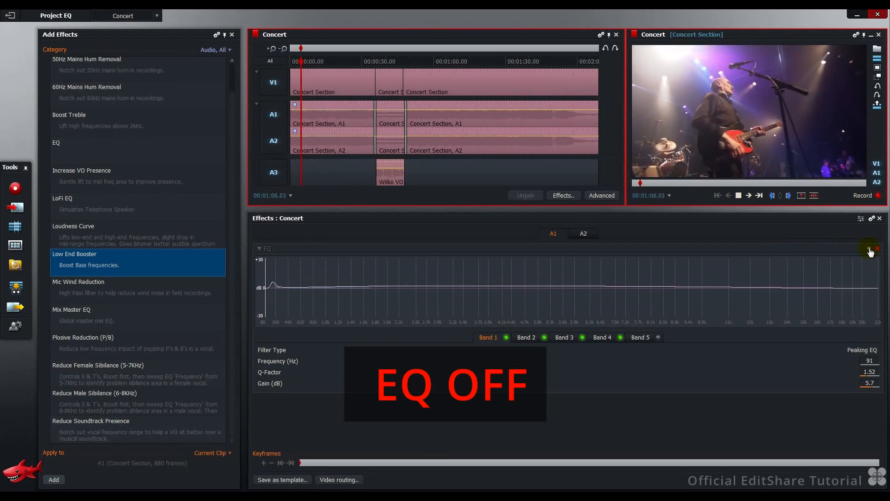
left_click(869, 249)
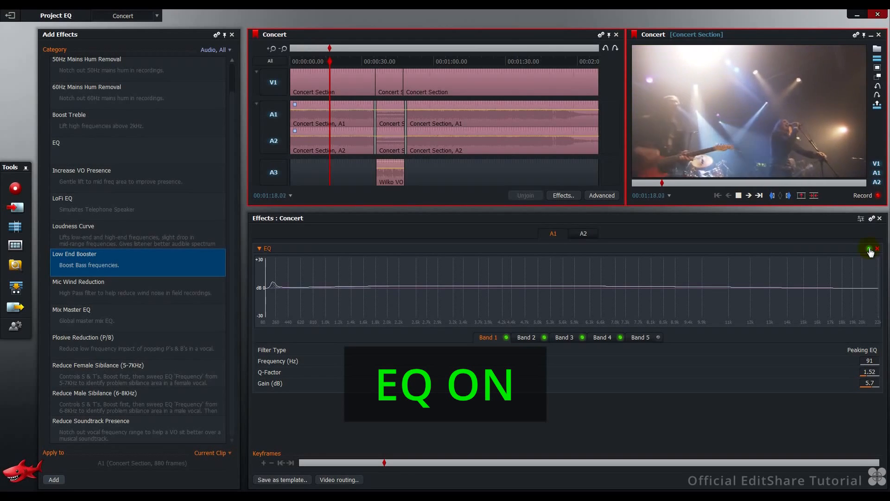
left_click(869, 249)
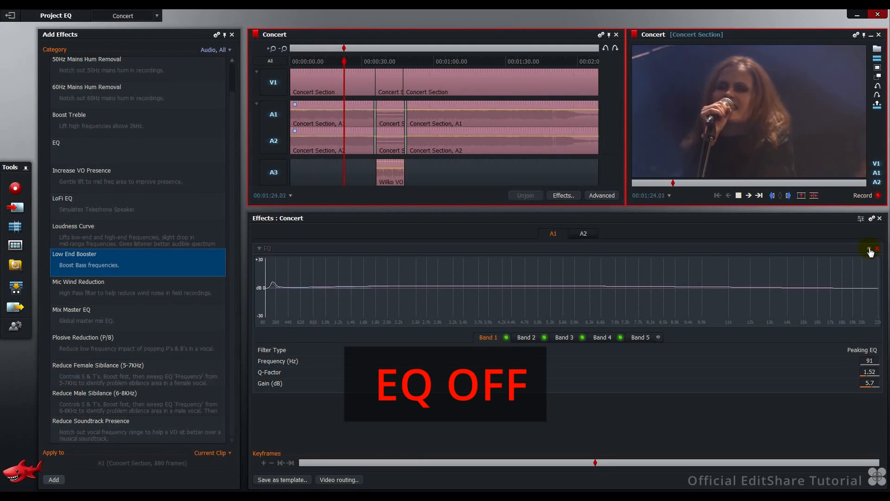
left_click(869, 249)
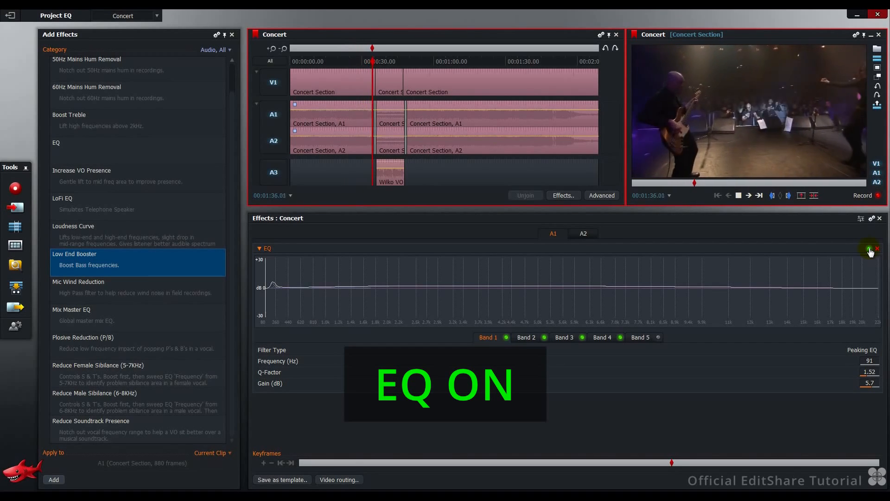
left_click(869, 249)
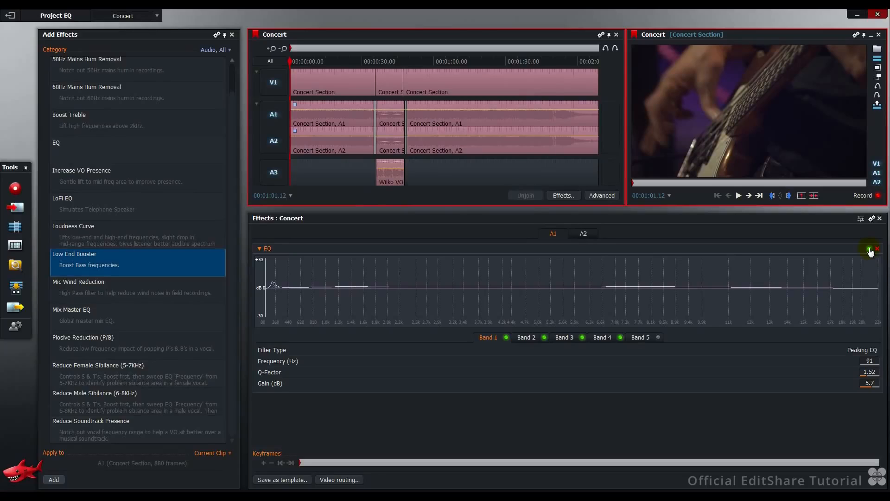
Step: Examine the Band 1, Band 2 and Band 3 settings of the Low End Booster EQ, returning to Band 1
left_click(494, 337)
left_click(525, 340)
left_click(564, 340)
left_click(532, 340)
left_click(493, 340)
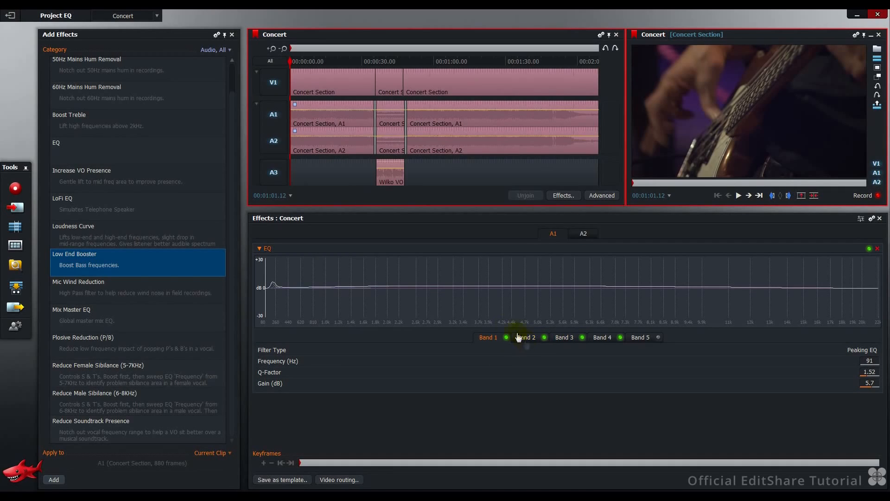
Step: Remove the Low End Booster EQ and apply Reduce Soundtrack Presence to the middle Concert Section audio clip above the voice-over
right_click(330, 137)
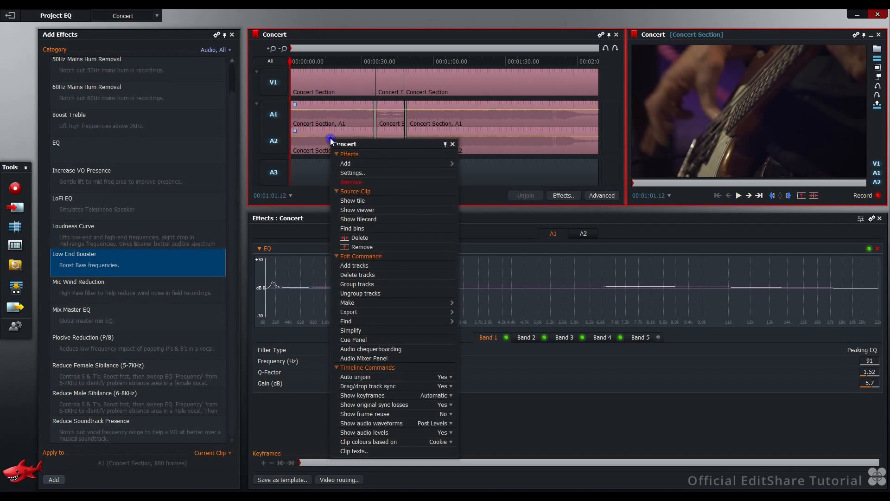
left_click(352, 182)
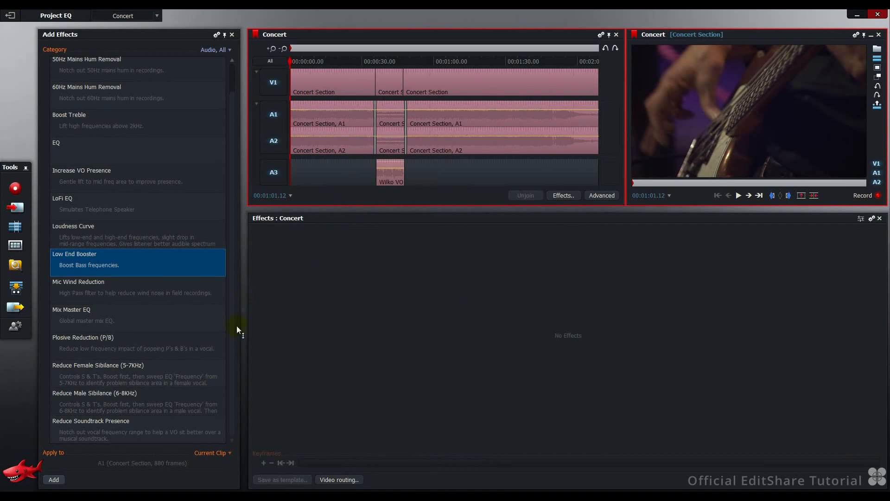
left_click(93, 434)
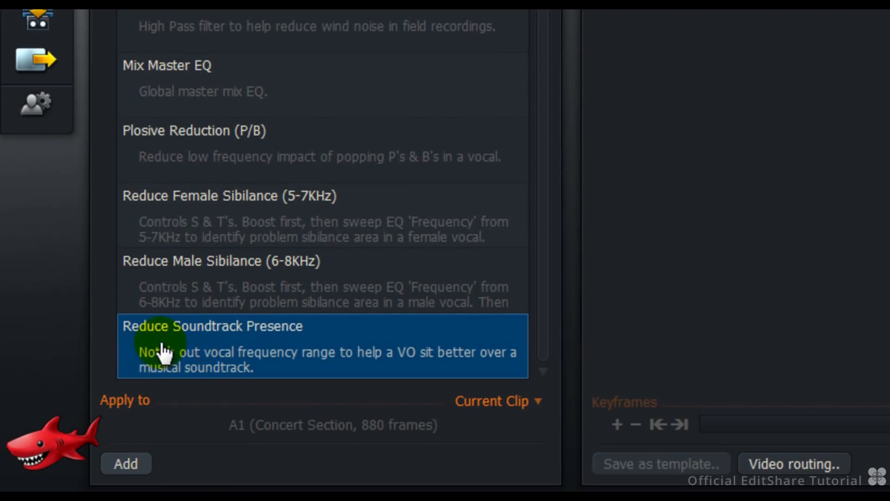
left_click_drag(343, 344, 889, 0)
left_click_drag(385, 137, 386, 137)
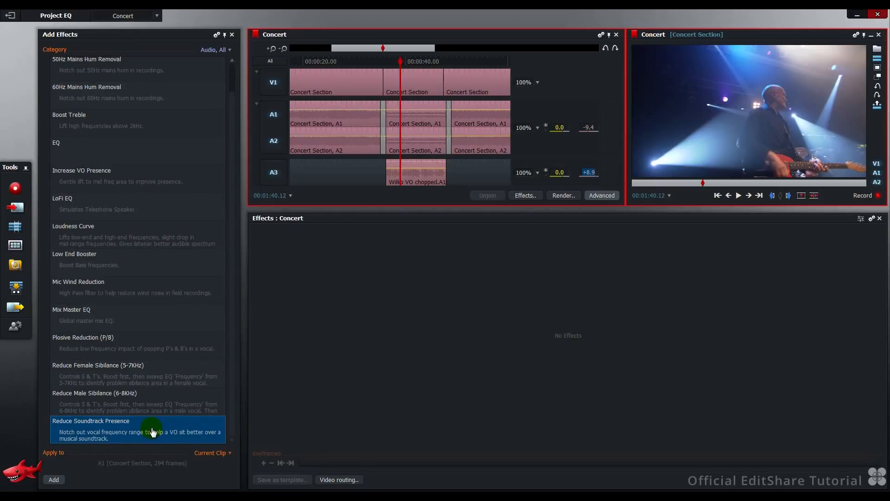
left_click_drag(153, 432, 407, 133)
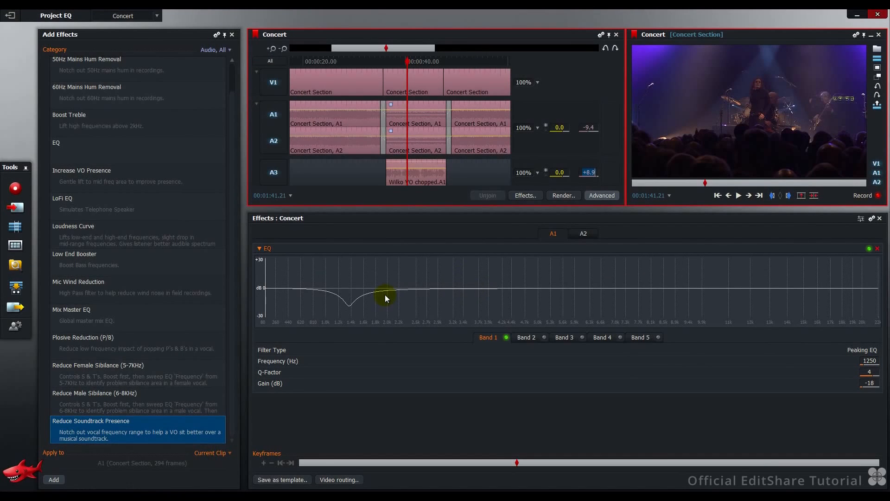
Step: Play the sequence from just before the voice-over to its end with the Reduce Soundtrack Presence EQ enabled
left_click(375, 62)
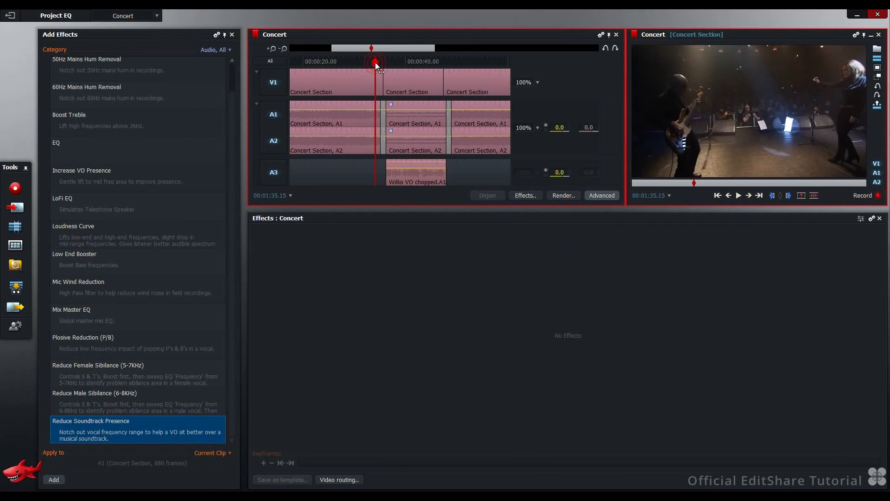
left_click(737, 196)
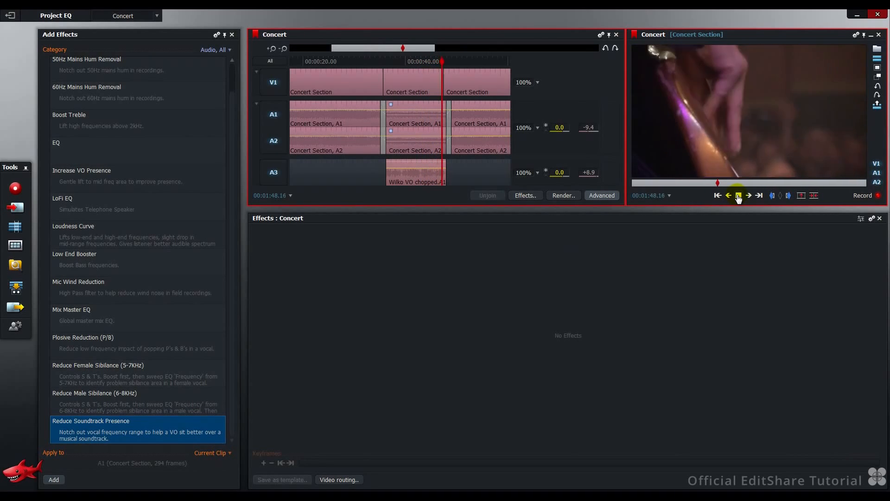
left_click(738, 195)
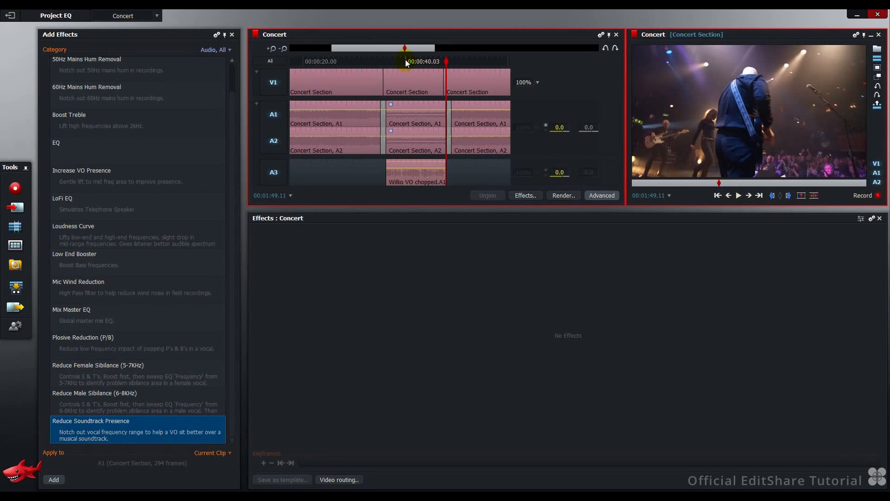
Step: Bypass the Reduce Soundtrack Presence EQ on the middle Concert Section clip and replay from just before the voice-over
left_click(405, 60)
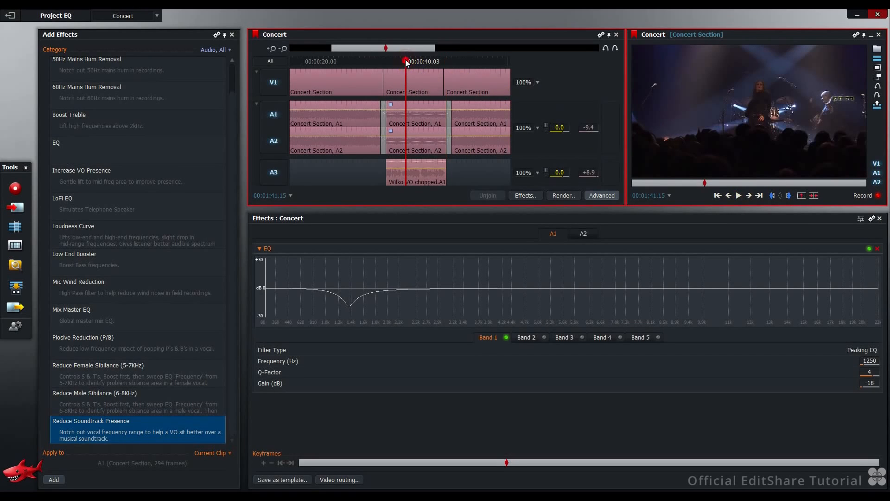
left_click(869, 251)
left_click(371, 61)
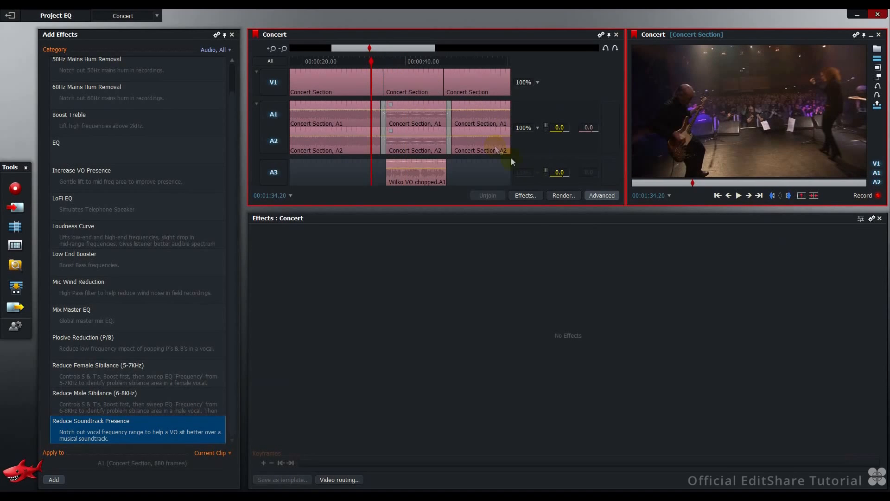
left_click(739, 195)
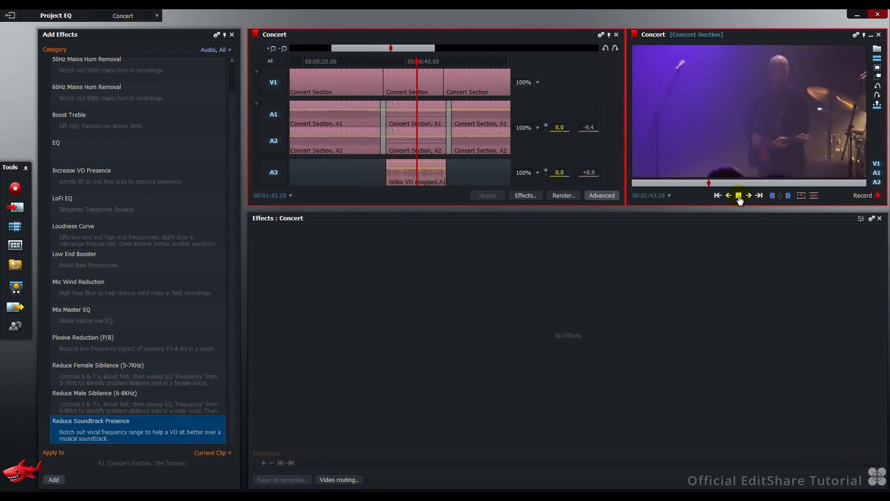
left_click(738, 197)
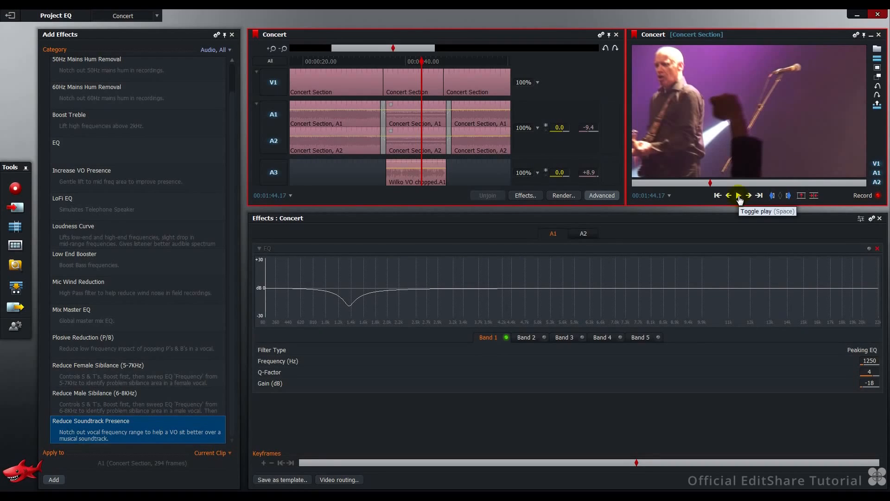
Step: Re-enable the Reduce Soundtrack Presence EQ and replay the voice-over passage from just before it starts
left_click(870, 249)
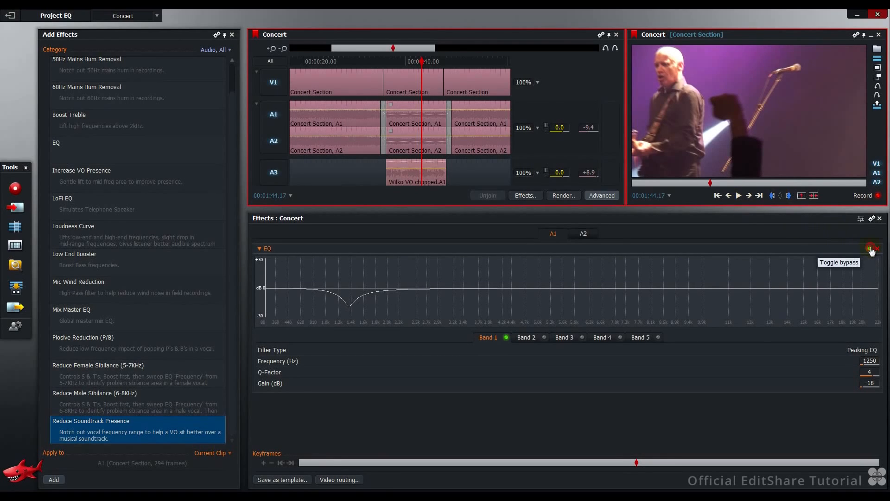
left_click(376, 60)
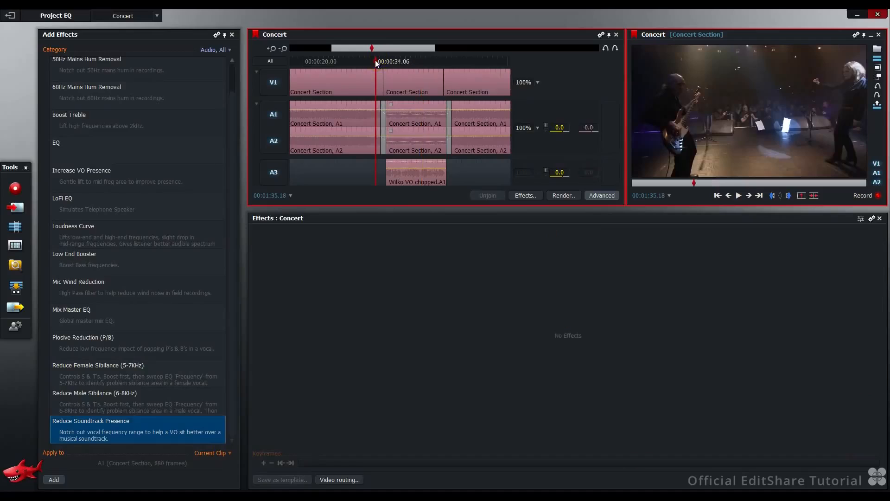
left_click(738, 195)
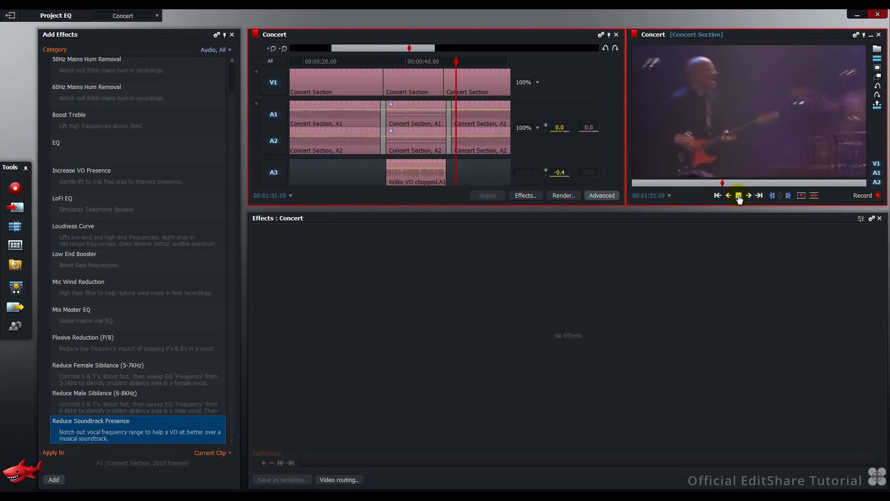
left_click(739, 197)
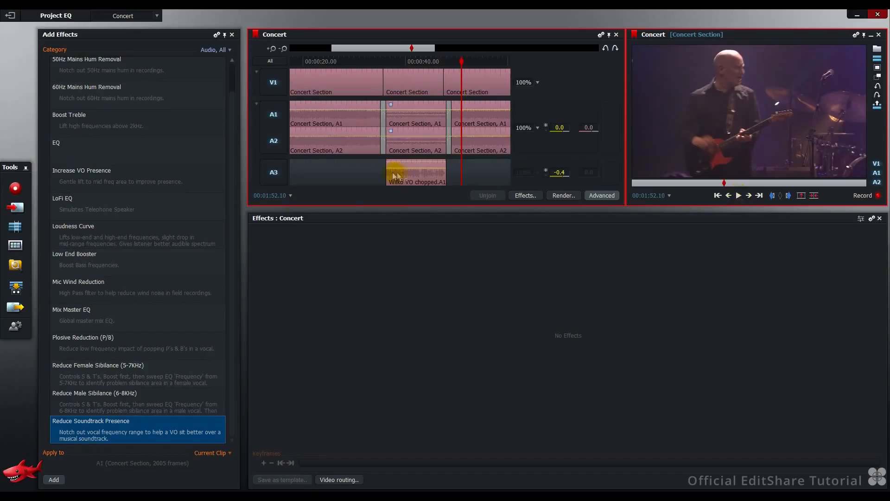
Step: Apply the Increase VO Presence preset to the voice-over clip on track A3
left_click(165, 179)
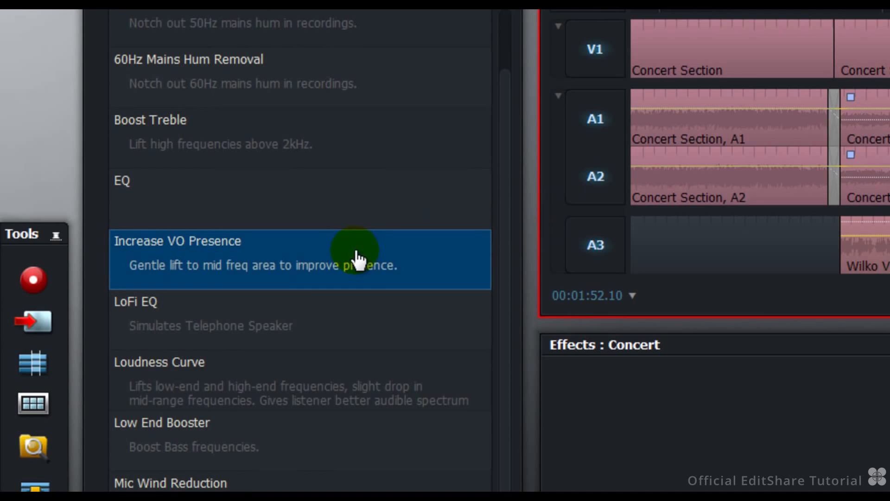
left_click_drag(357, 259, 875, 248)
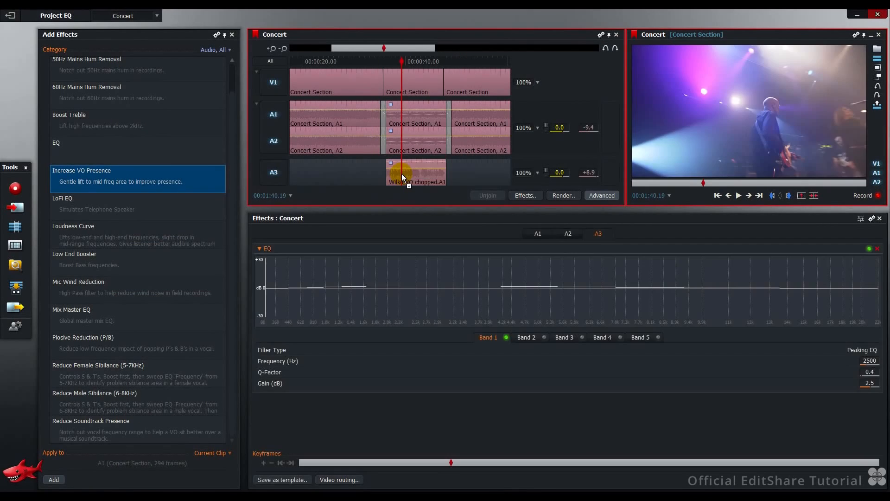
left_click_drag(401, 173, 401, 173)
Step: Play the voice-over passage with the music and voice EQs enabled, and inspect the EQ settings for A2 and A3
left_click(377, 60)
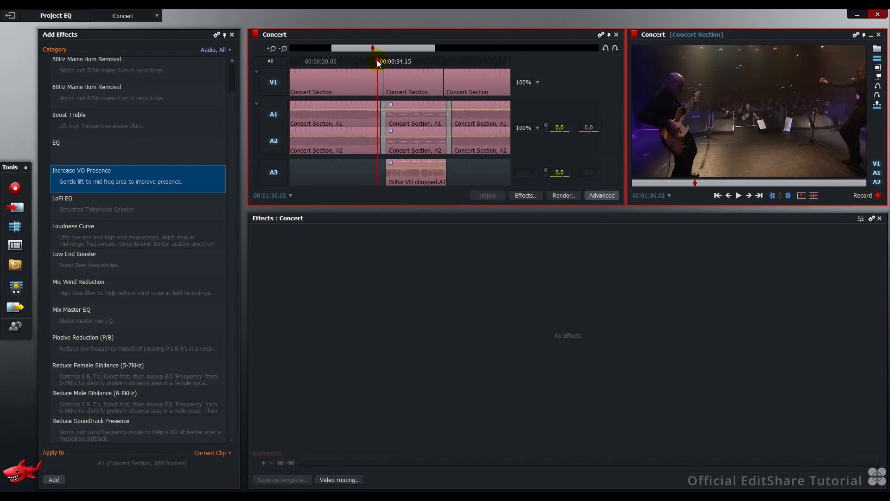
key("space")
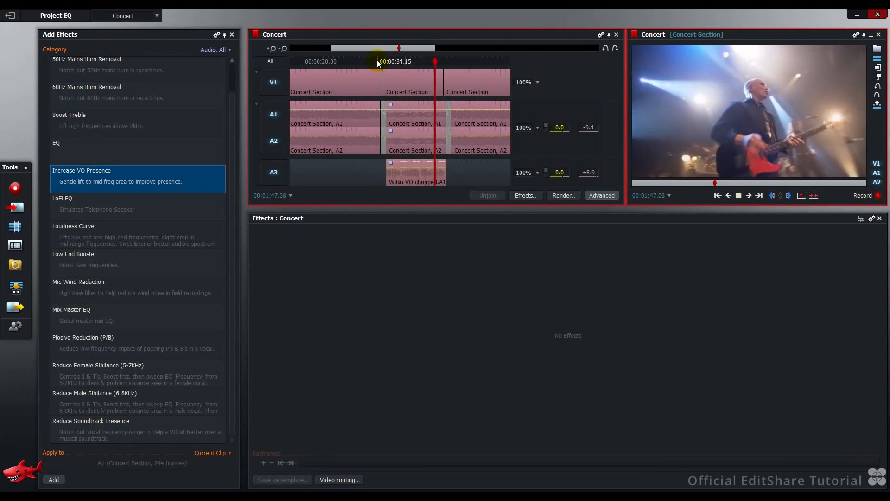
key("space")
left_click(575, 237)
left_click(597, 238)
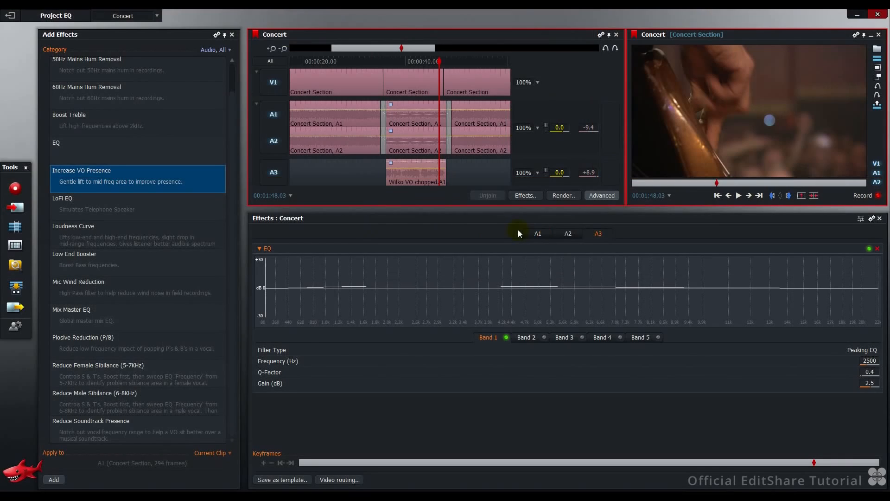
Step: Compare the EQ curves and band settings of tracks A2 and A3
left_click(420, 236)
left_click(483, 242)
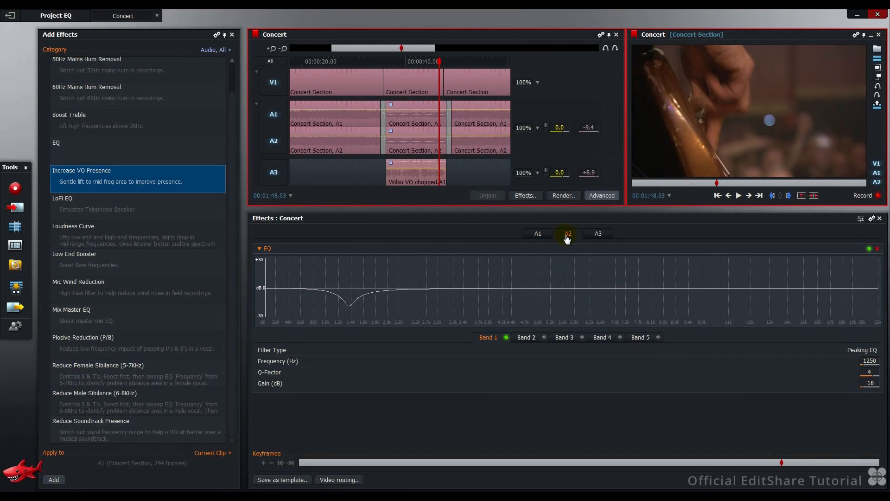
left_click(597, 235)
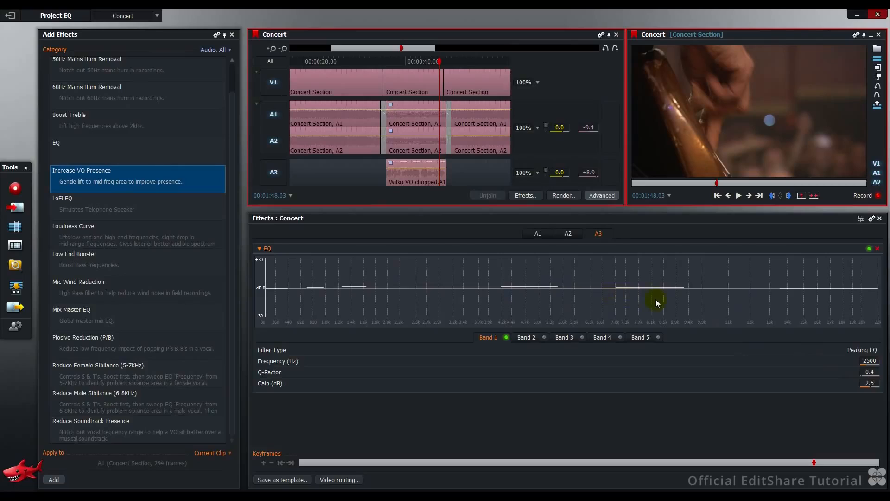
Step: Try a higher Q-Factor on band 1 of the A1 EQ, and return it to 4
left_click(536, 234)
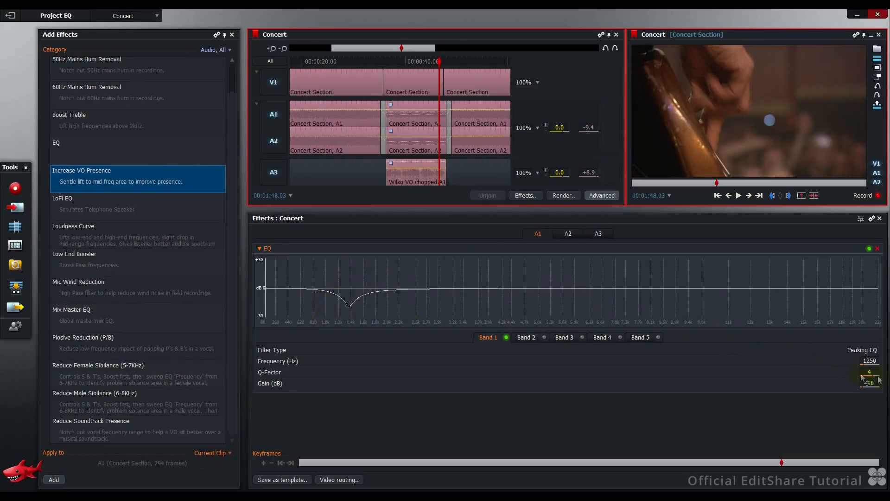
scroll(871, 371, "up", 6)
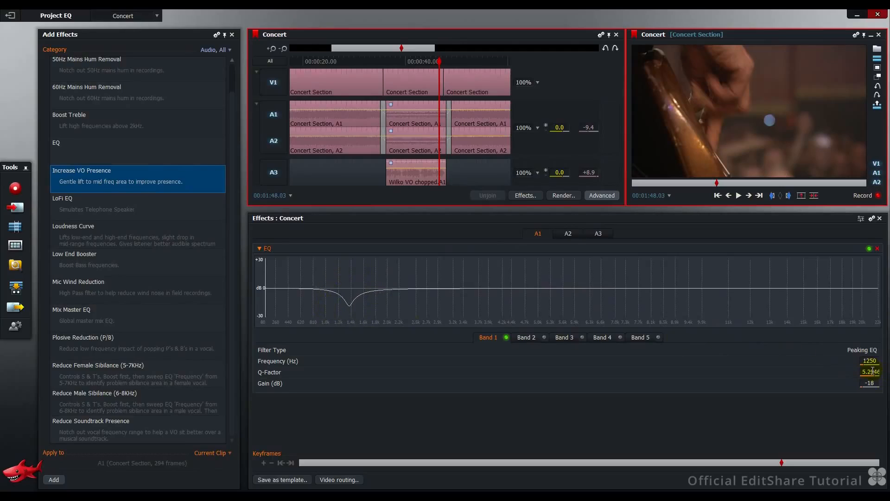
scroll(871, 371, "down", 6)
Step: Switch to the LoFi room and place the Coffee LoFi Speaker playhead at 01:00:02.15
left_click(157, 16)
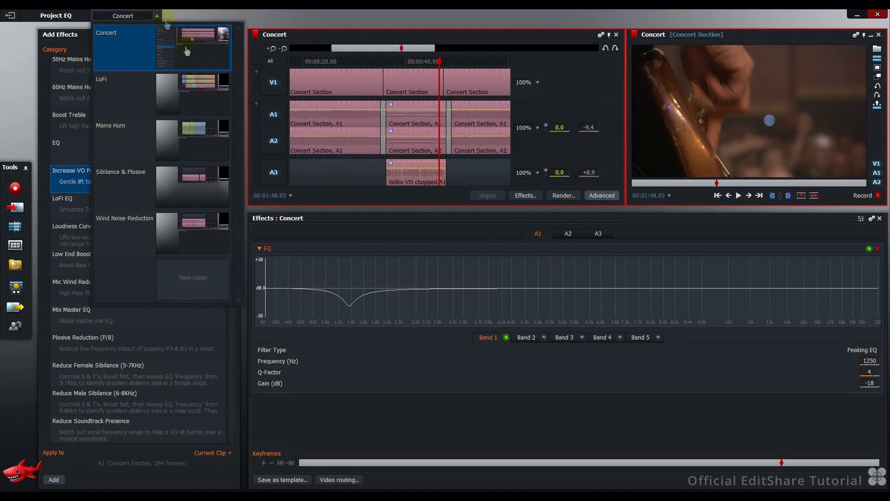
left_click(134, 79)
left_click_drag(80, 60, 112, 65)
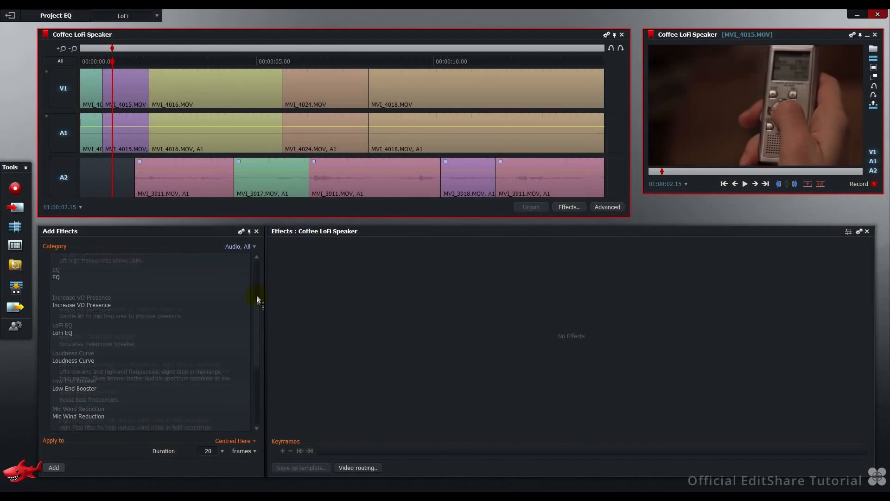
Step: Find the LoFi EQ preset in the effects list and play the Coffee LoFi Speaker sequence
scroll(258, 300, "down", 2)
left_click(59, 298)
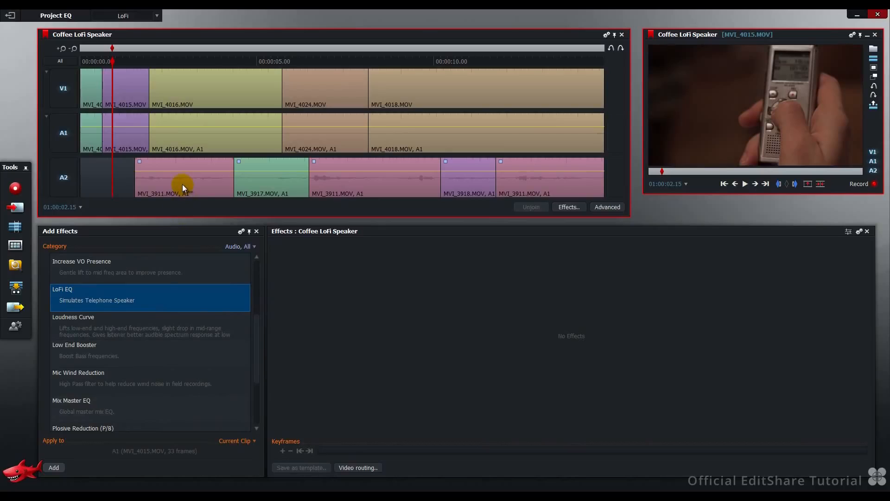
key("space")
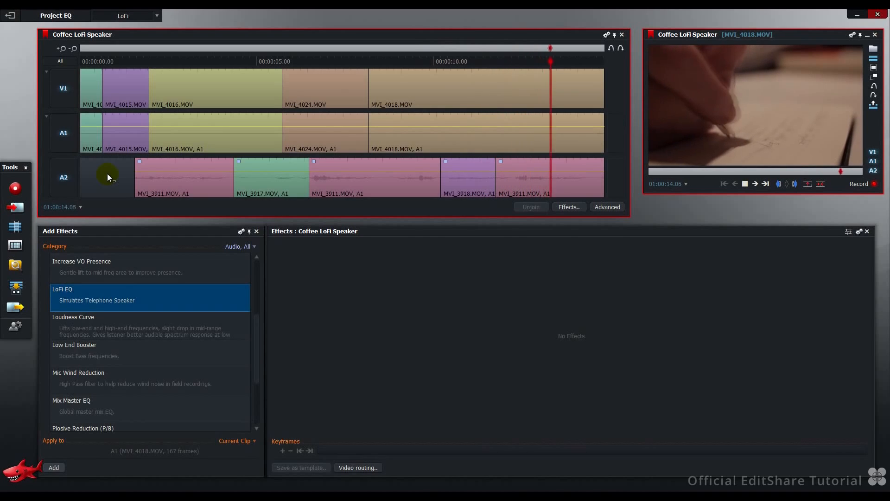
key("space")
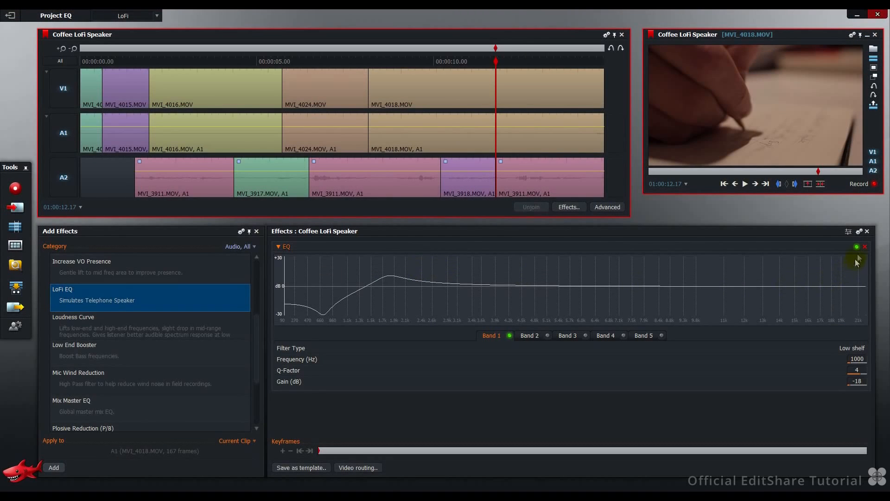
Step: Compare the sound of the last A2 clip by playing it with its EQ bypassed and again with it re-enabled
left_click(857, 247)
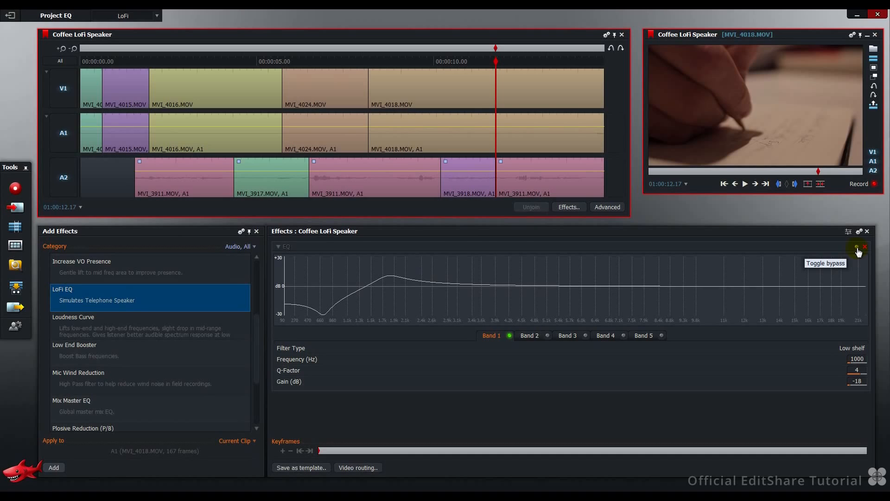
key("space")
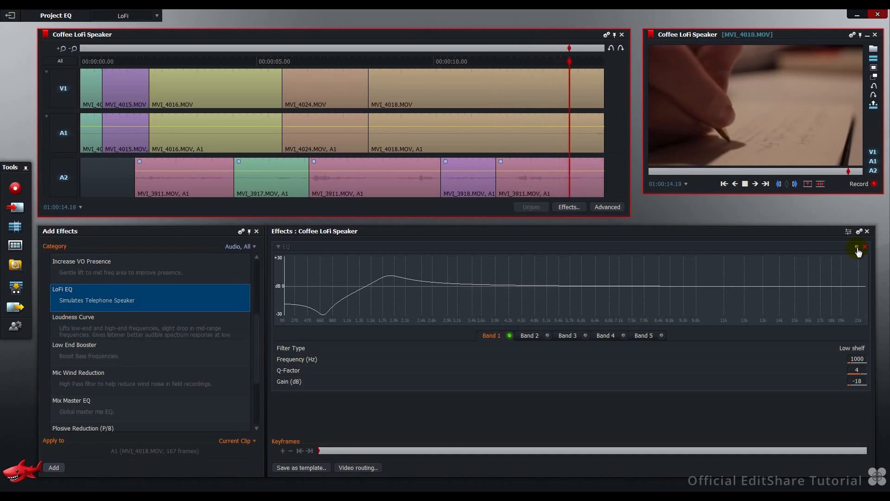
key("space")
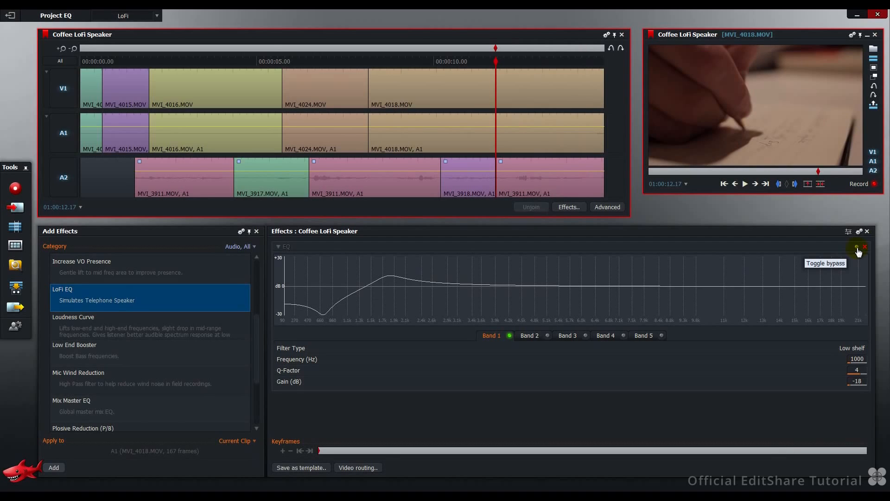
left_click(857, 250)
key("space")
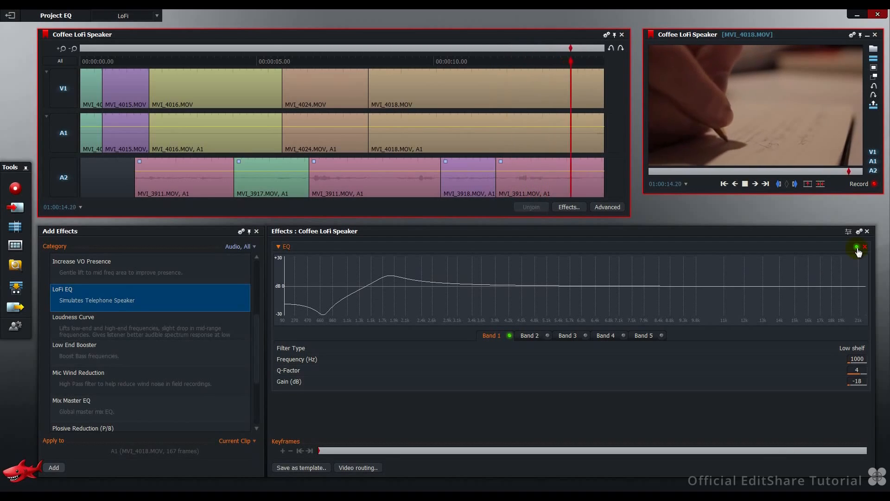
key("space")
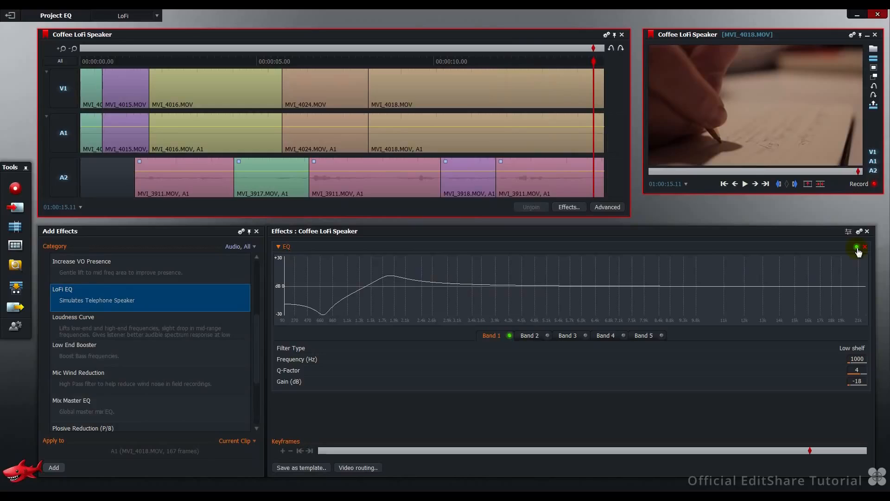
Step: Switch to the Mains Hum room and review the 50Hz and 60Hz Mains Hum Removal presets
left_click(125, 15)
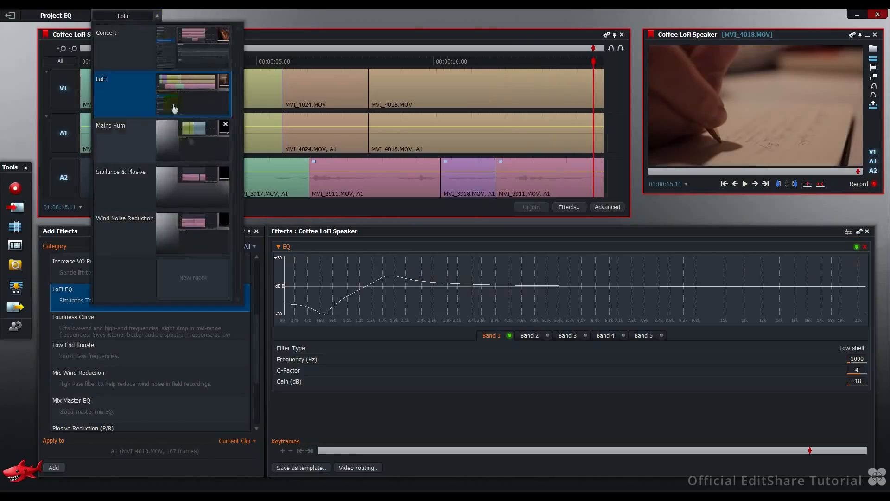
left_click(194, 147)
left_click(180, 123)
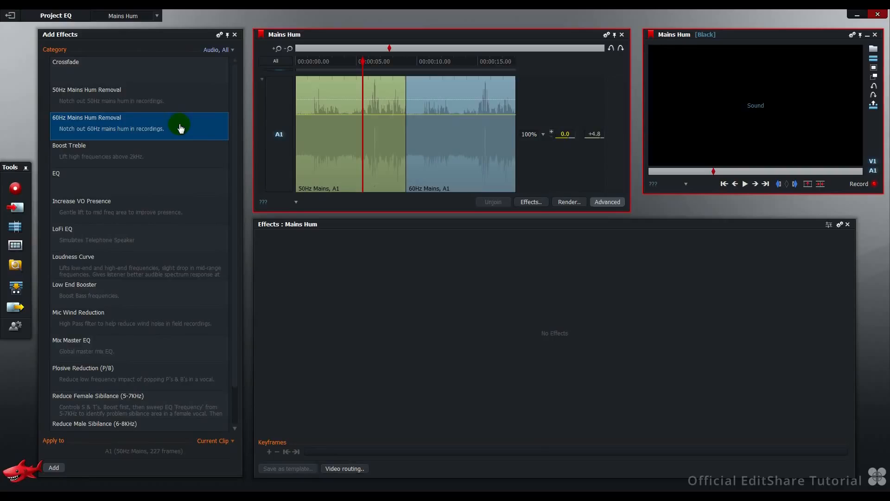
left_click(173, 101)
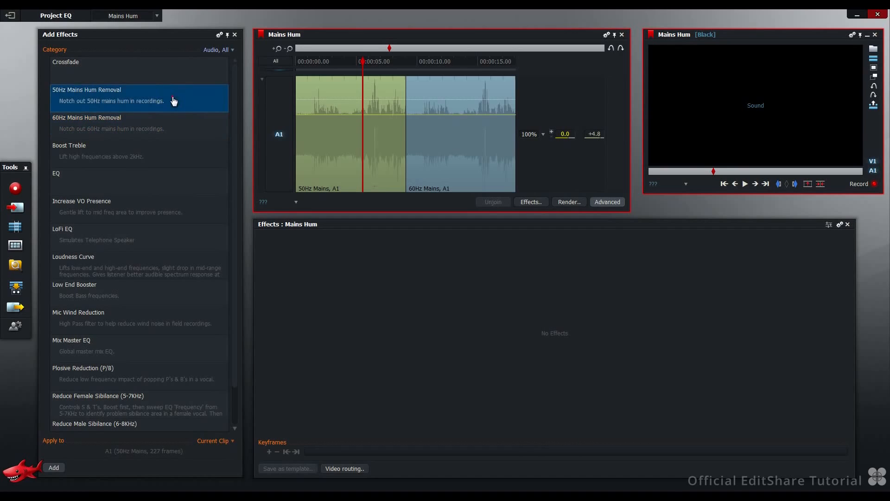
left_click(170, 132)
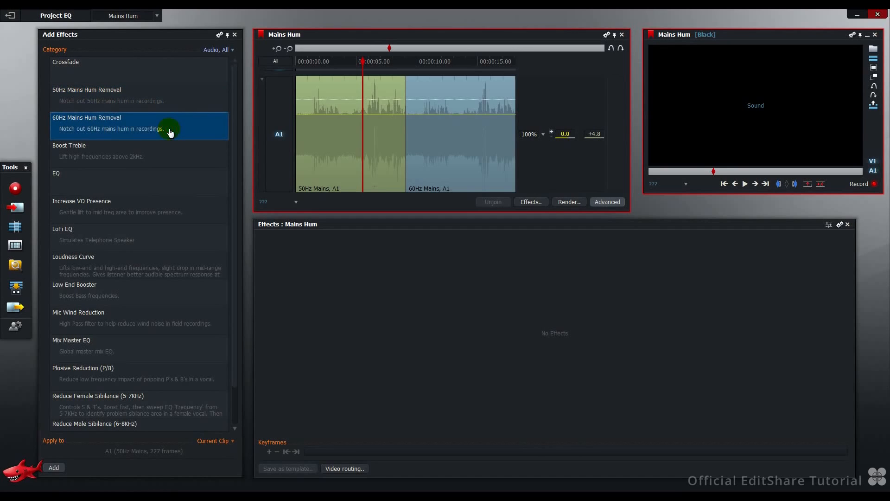
Step: Play the 50Hz Mains clip from the start and examine the hum in its waveform up close
left_click(297, 61)
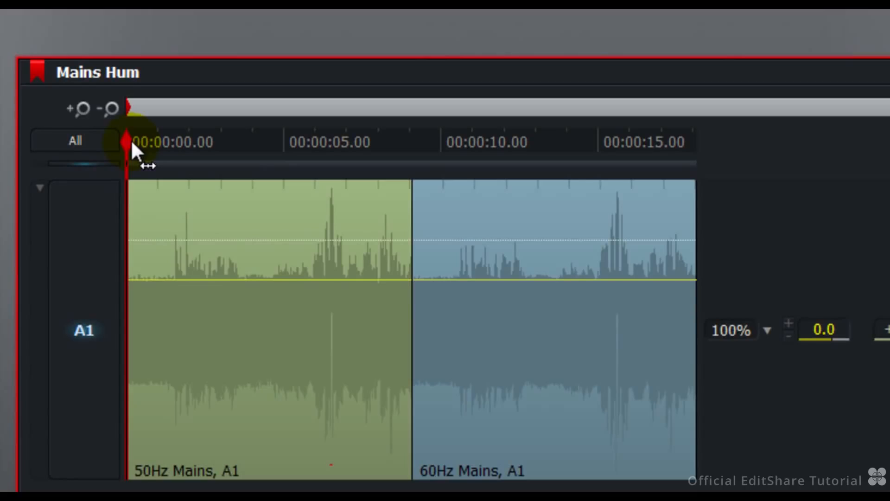
key("space")
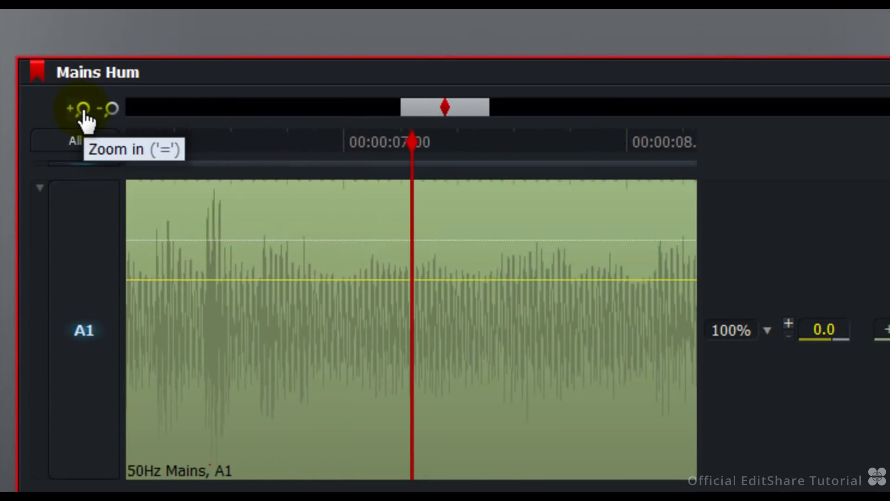
key("Home")
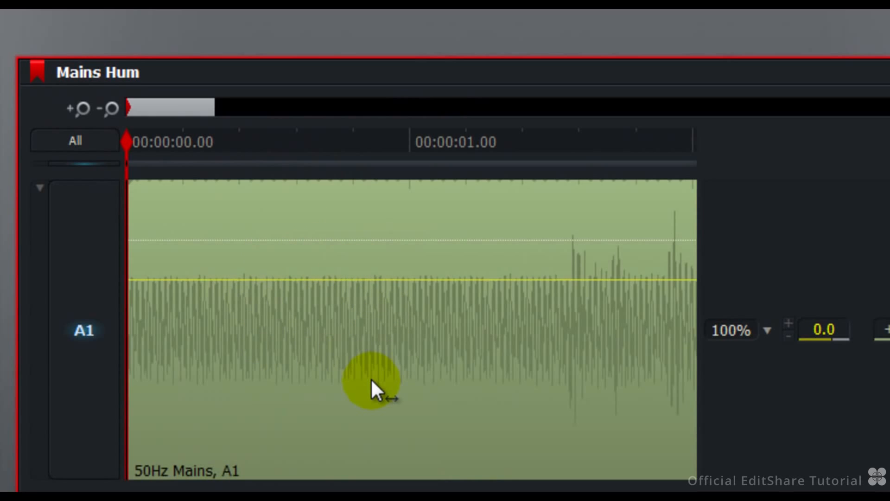
scroll(371, 377, "up", 2)
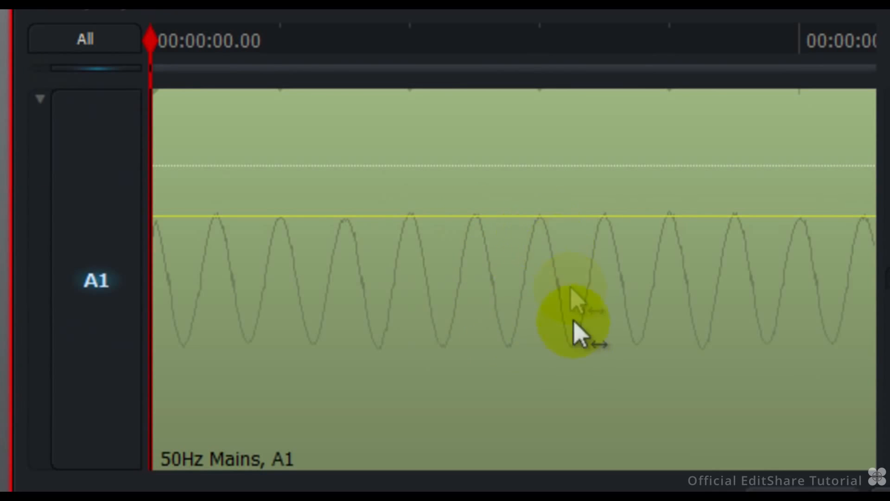
scroll(605, 229, "down", 2)
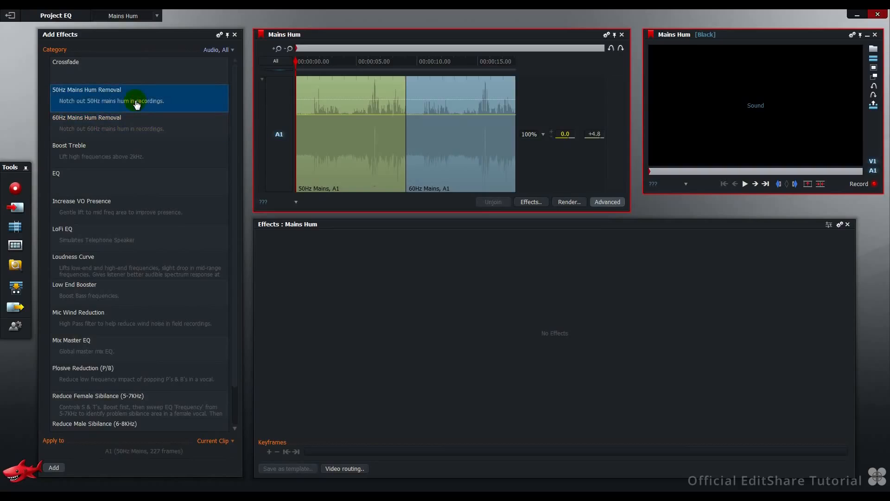
Step: Apply the 50Hz Mains Hum Removal preset to the 50Hz Mains clip and play it from the start
left_click_drag(137, 105, 345, 135)
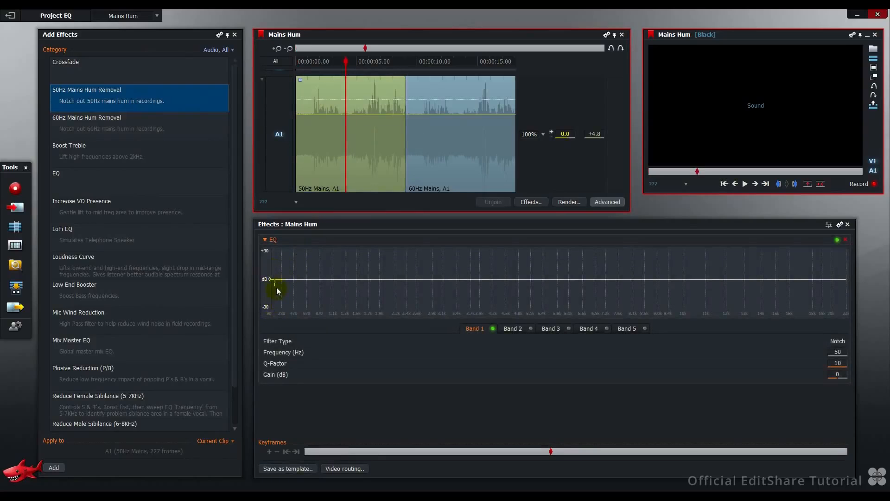
key("Home")
key("space")
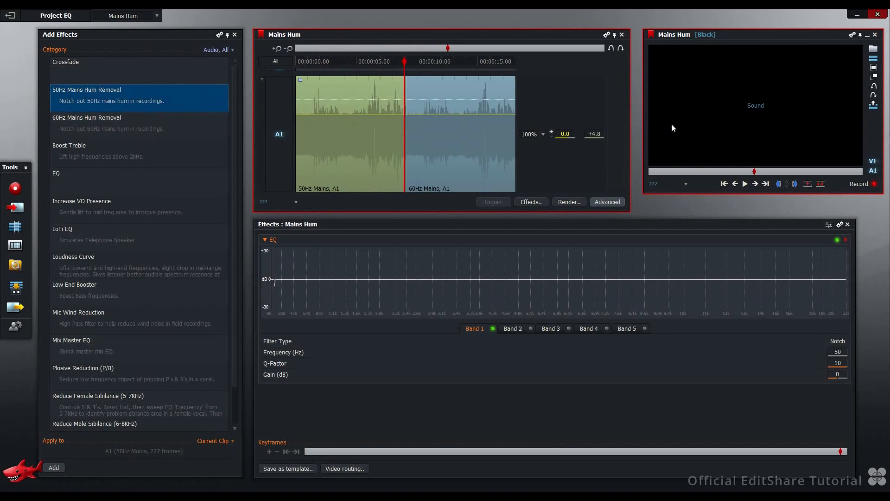
Step: Switch to the Sibilance & Plosive room and play both voice clips on track A1
left_click(157, 16)
left_click(192, 185)
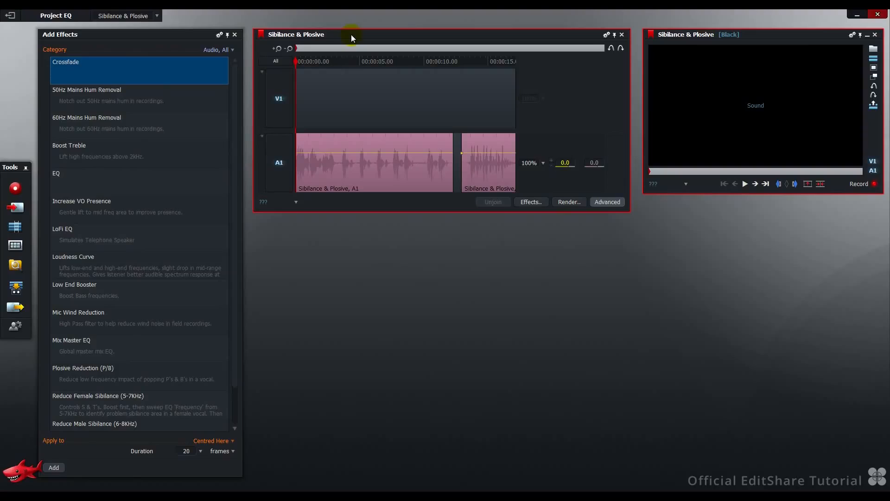
key("space")
key("space")
left_click(459, 61)
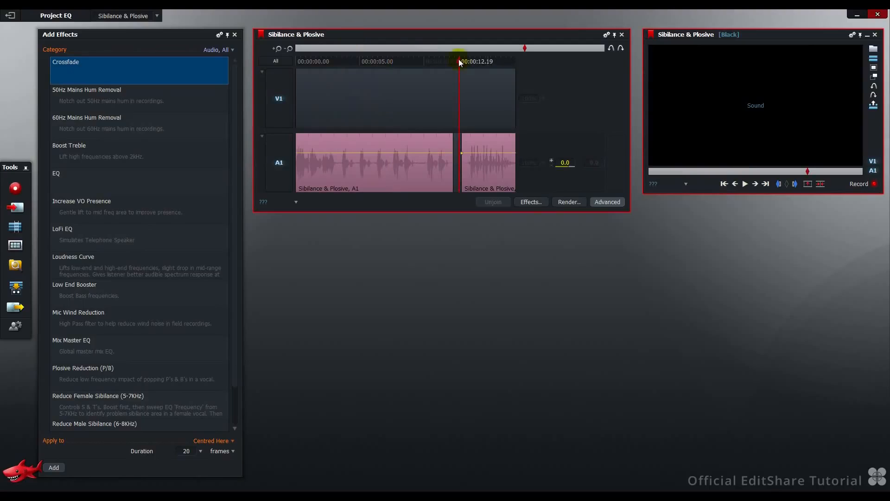
key("space")
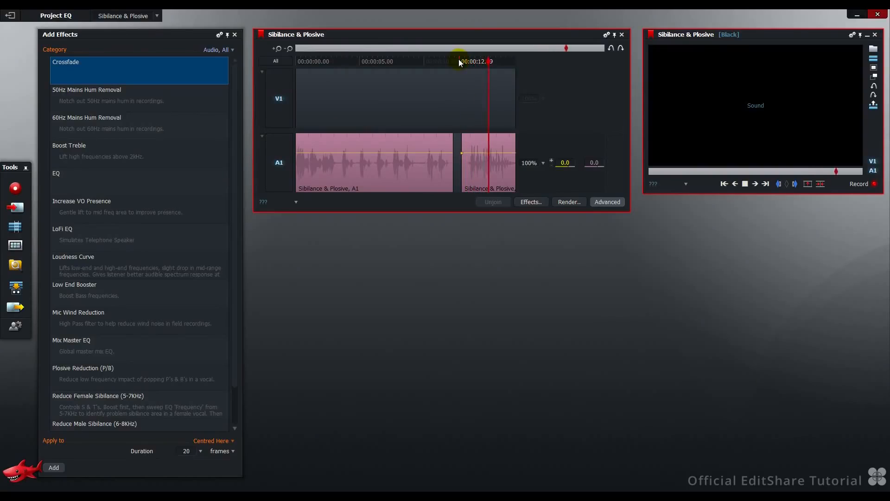
key("space")
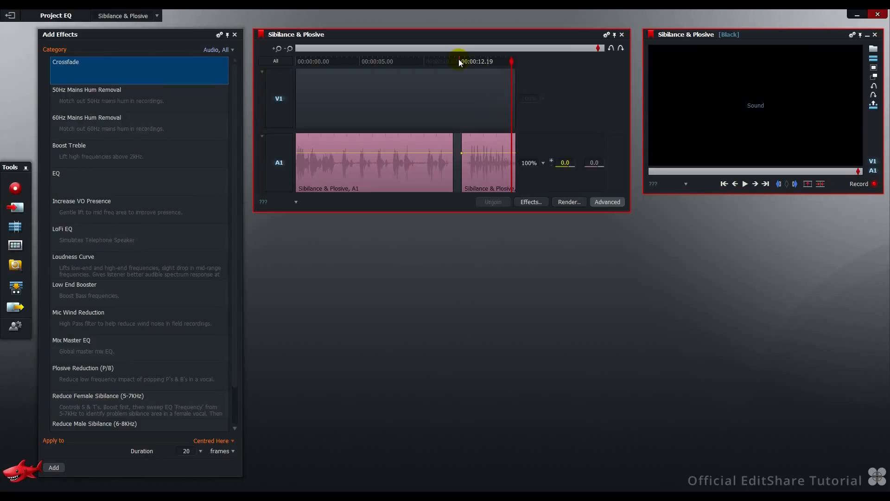
Step: Return the playhead to the sequence start and apply the Reduce Male Sibilance (6-8KHz) preset to the first A1 clip
left_click_drag(458, 60, 291, 63)
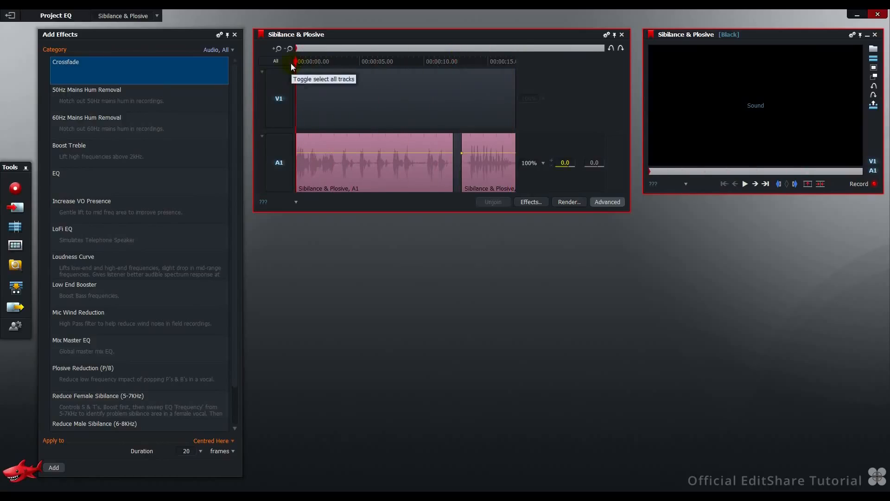
scroll(116, 389, "down", 1)
left_click(116, 389)
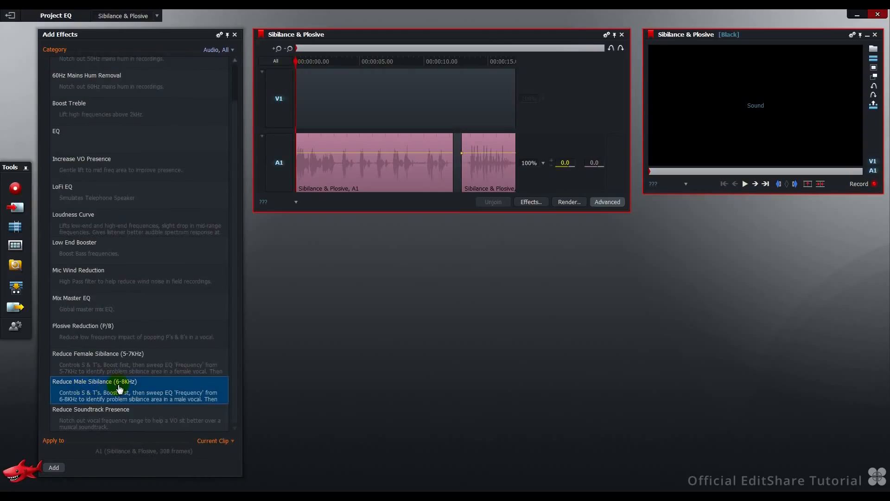
left_click_drag(120, 389, 336, 172)
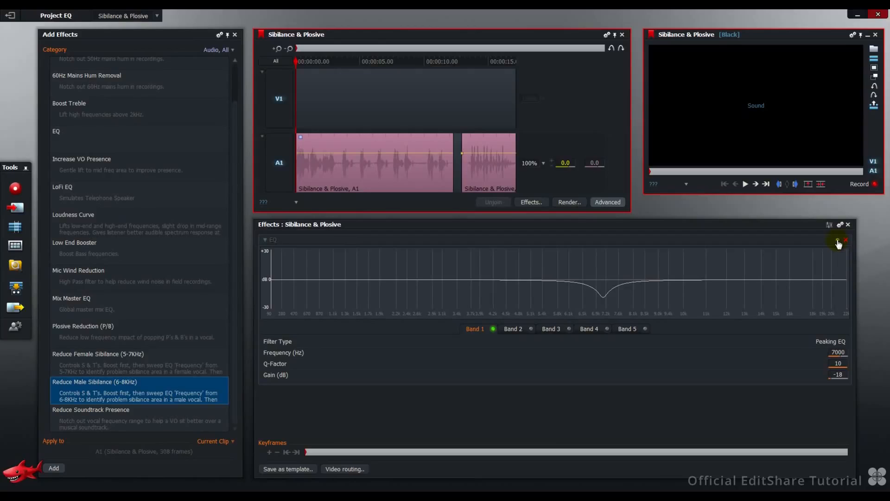
Step: Boost the Band 1 gain to 20 dB and sweep its frequency during playback of the first A1 clip, settling on 7653 Hz
scroll(838, 374, "up", 20)
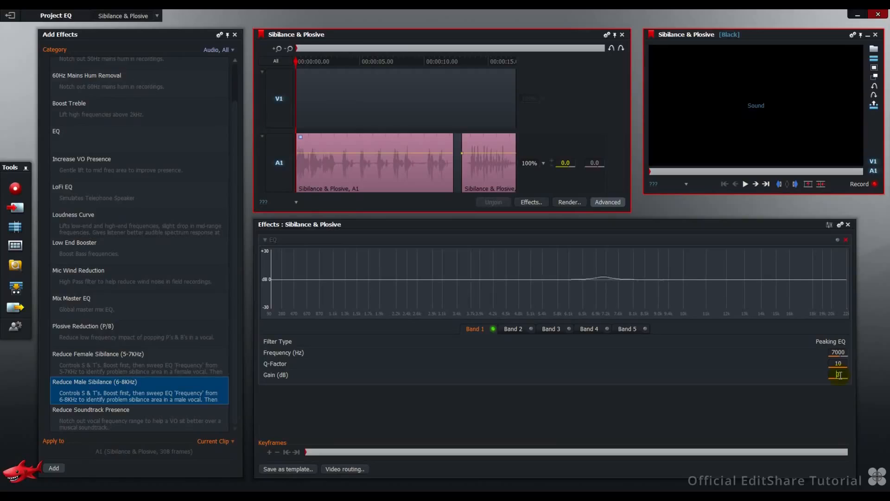
scroll(839, 375, "up", 7)
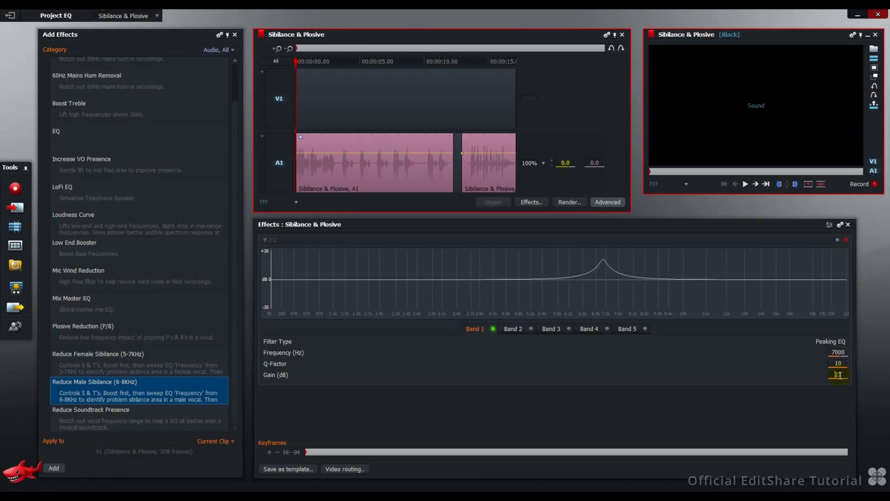
left_click(842, 351)
double_click(842, 351)
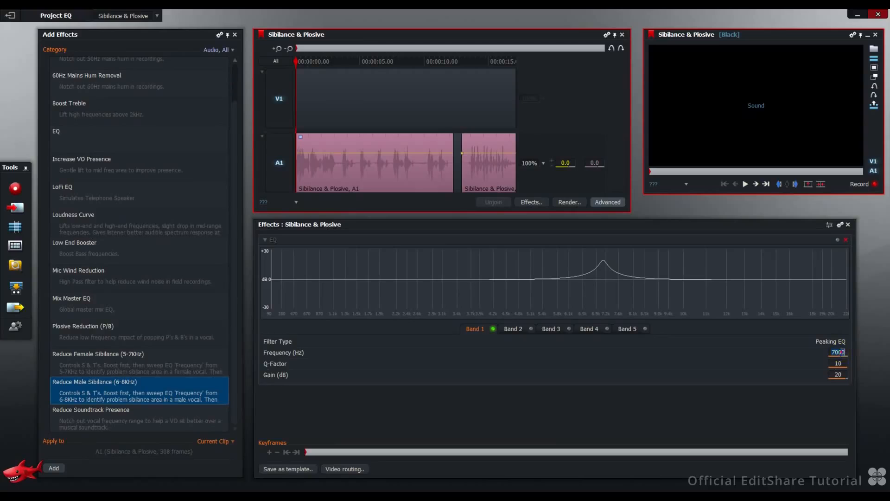
key("space")
scroll(839, 352, "up", 5)
scroll(839, 352, "down", 7)
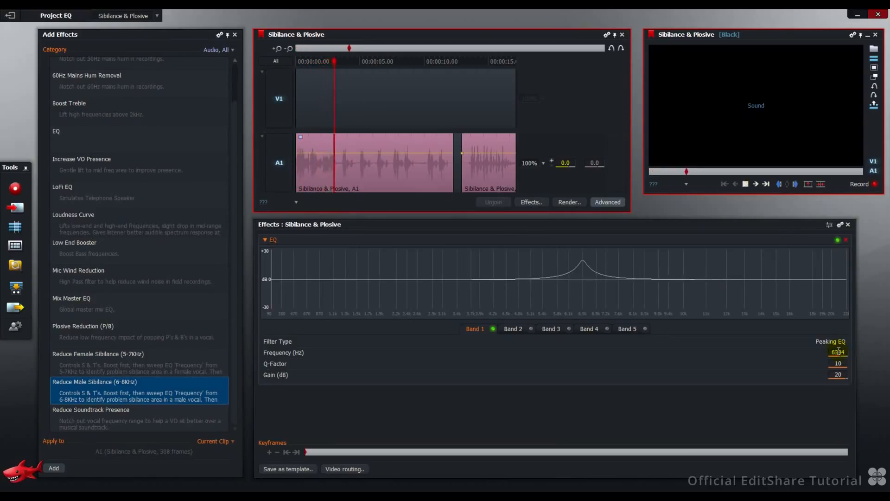
scroll(839, 351, "up", 4)
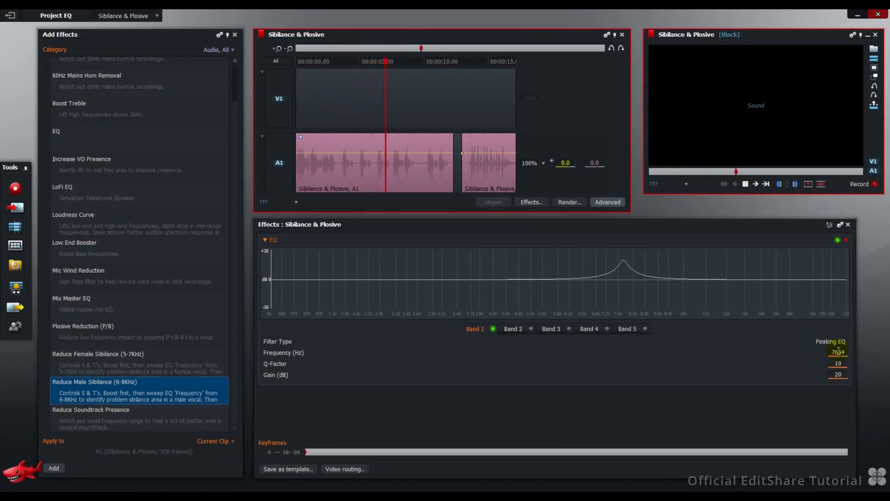
scroll(839, 351, "up", 2)
scroll(839, 352, "down", 2)
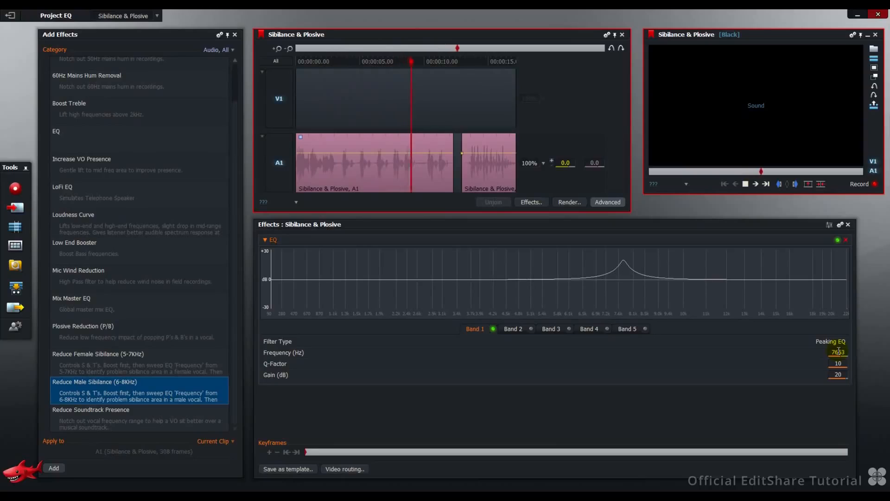
key("space")
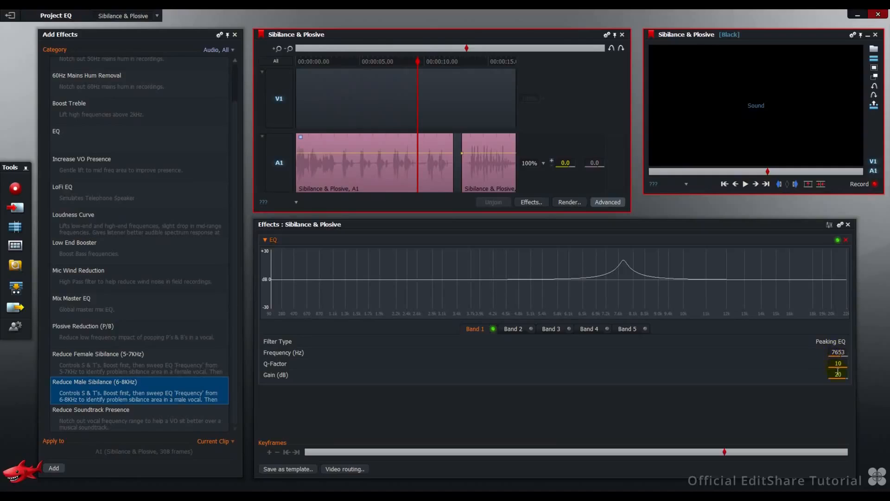
Step: Cut the Band 1 gain, auditioning the first A1 clip from its start with it down to -23 dB, and settle on -17 dB
scroll(838, 374, "down", 15)
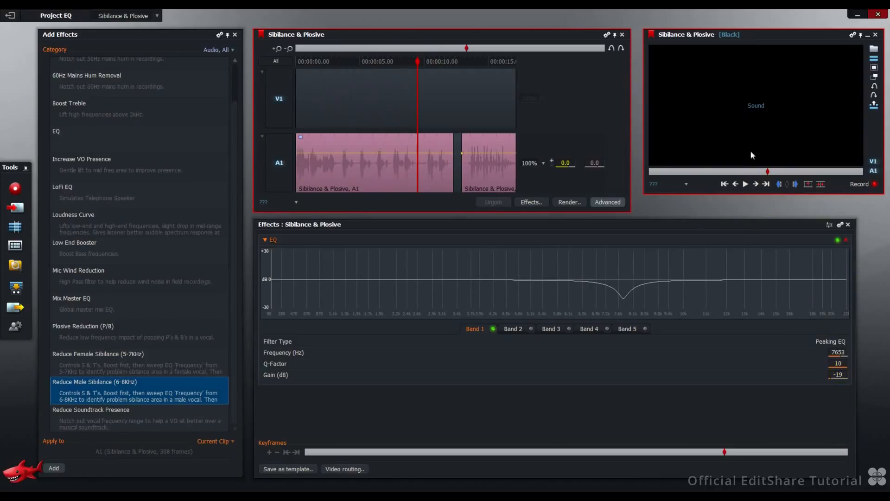
key("Home")
key("space")
scroll(839, 374, "down", 5)
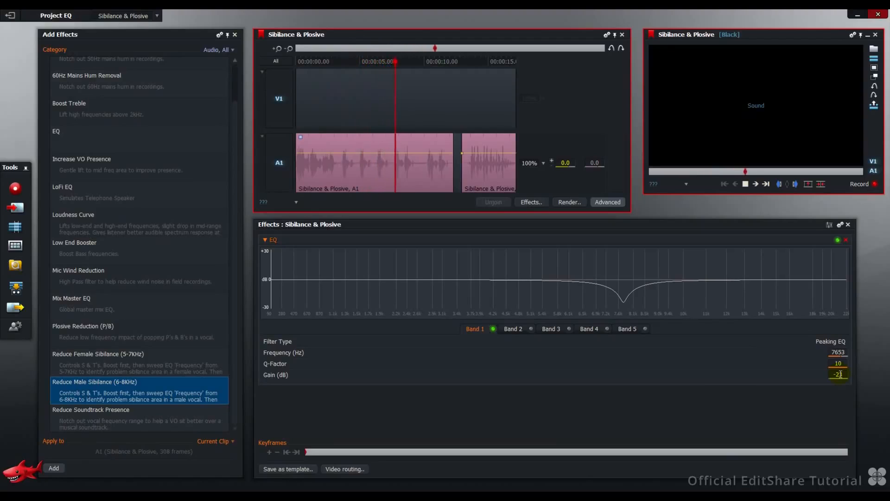
key("space")
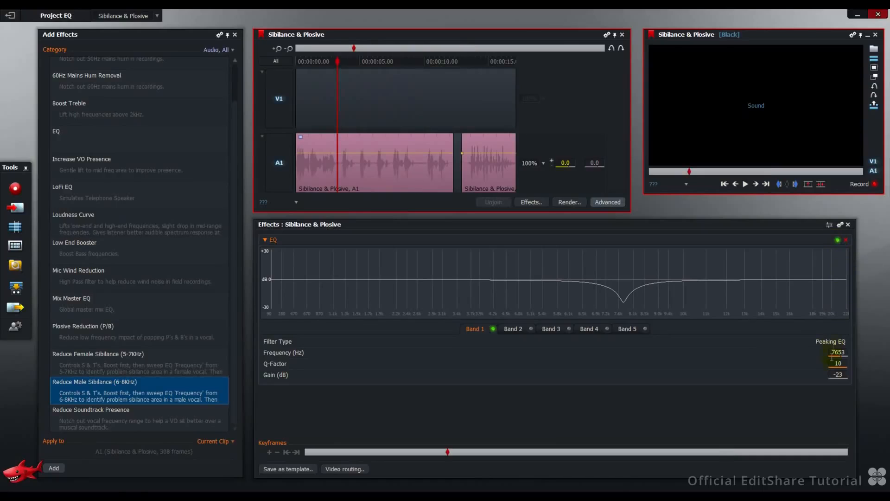
left_click(838, 374)
scroll(839, 375, "up", 6)
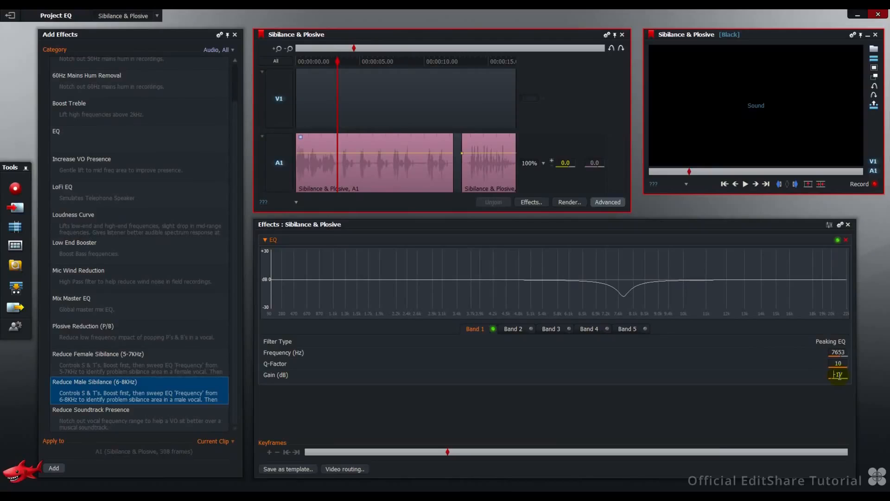
Step: Apply the Plosive Reduction (P/B) preset to the second clip on track A1
left_click(197, 368)
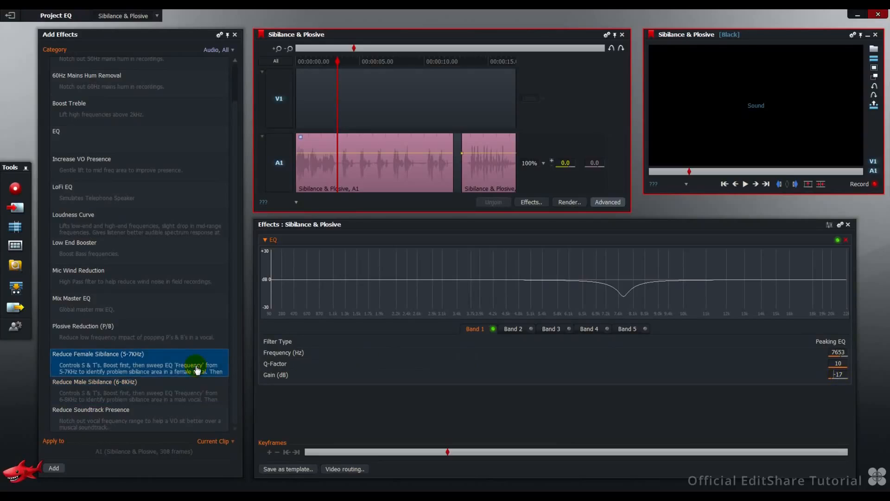
left_click(469, 175)
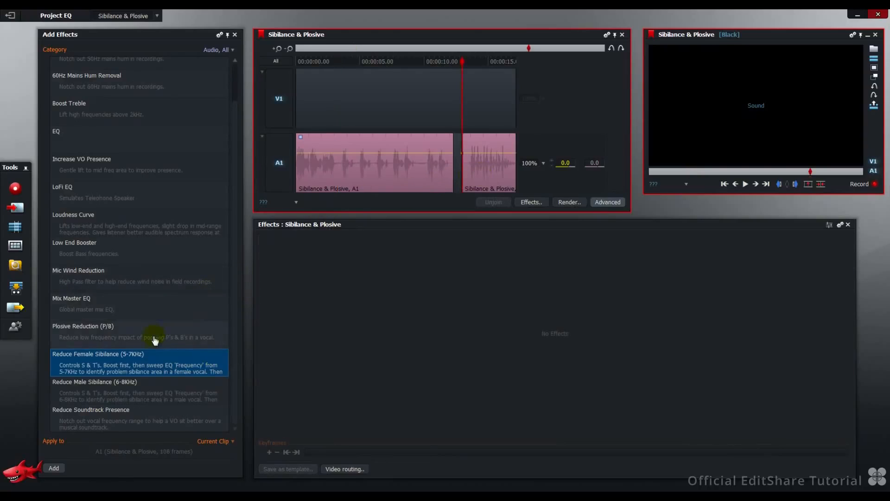
left_click(156, 339)
left_click_drag(155, 341, 476, 169)
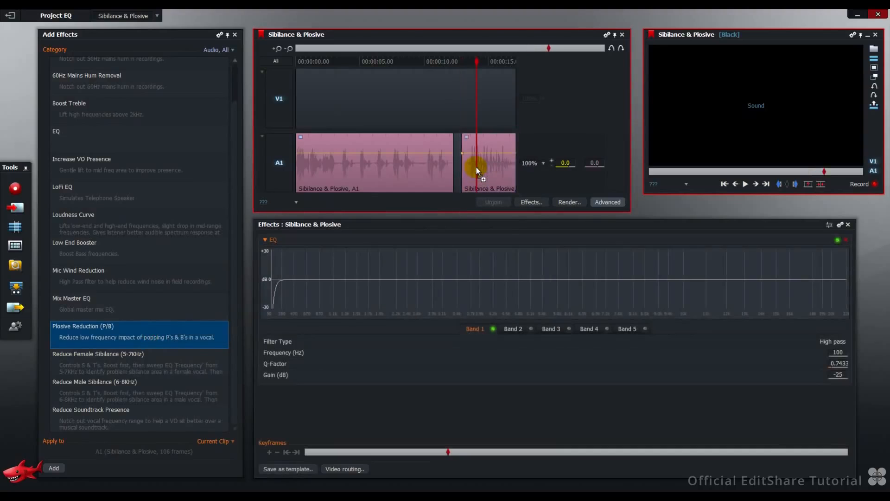
left_click(476, 168)
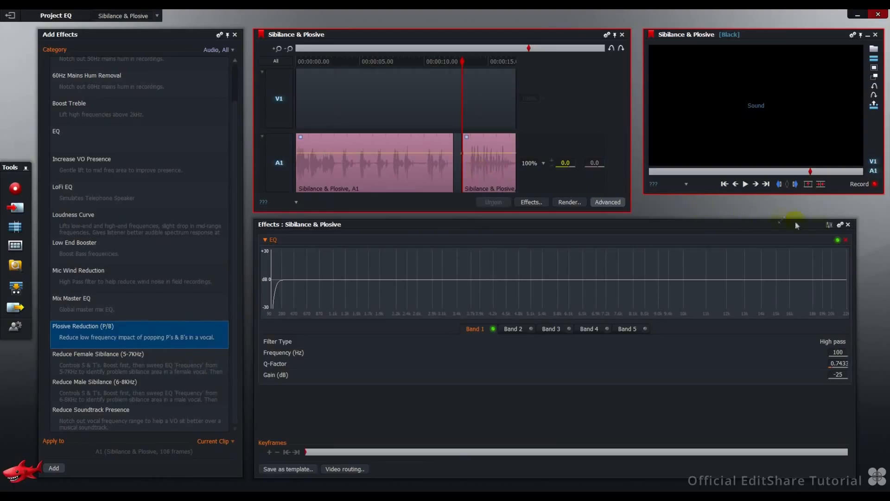
Step: Play the second A1 clip from its start with the EQ bypassed and again with the EQ enabled
left_click(838, 240)
key("space")
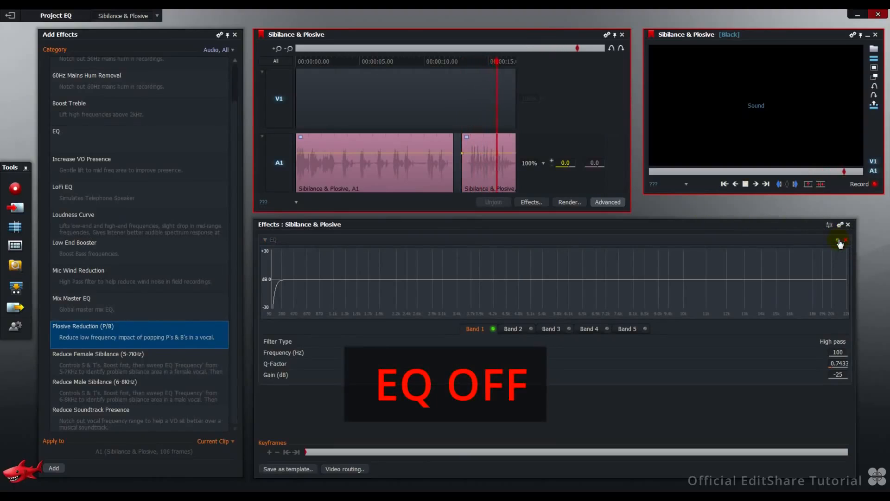
key("space")
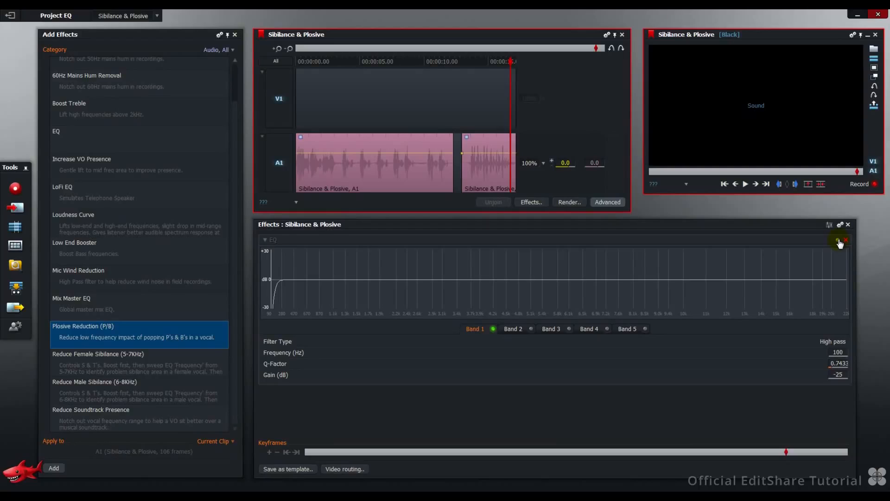
key("a")
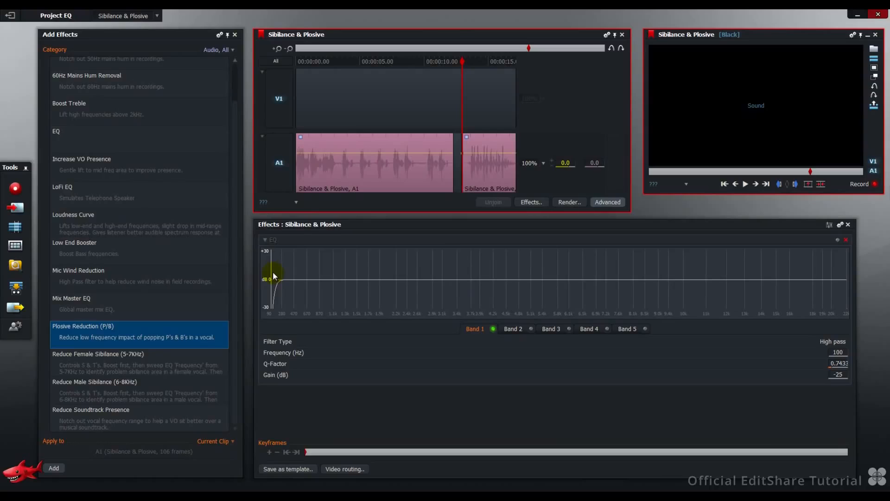
left_click(837, 240)
key("space")
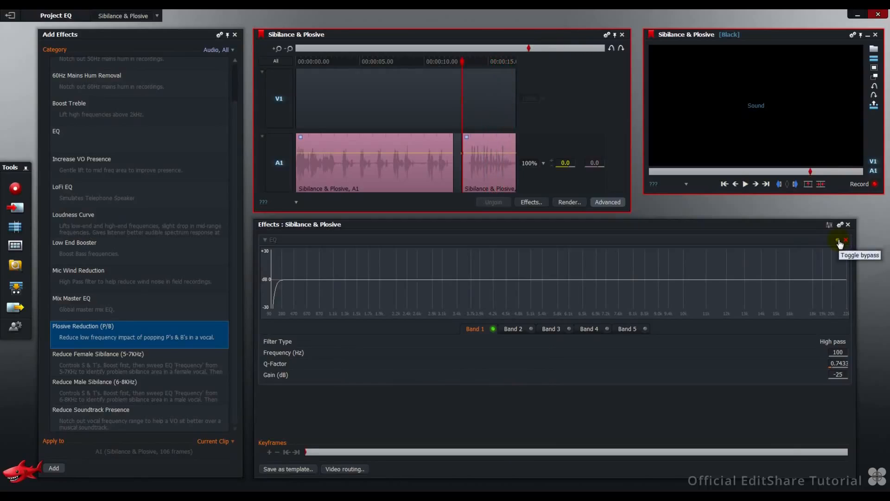
left_click(837, 240)
key("space")
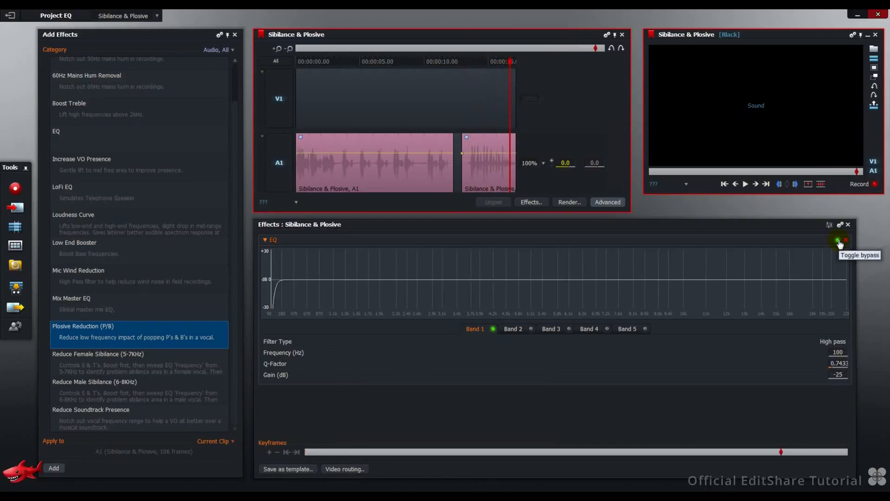
Step: Set the plosive EQ's Q-Factor to 0.1 and play the second A1 clip from its start
left_click(843, 353)
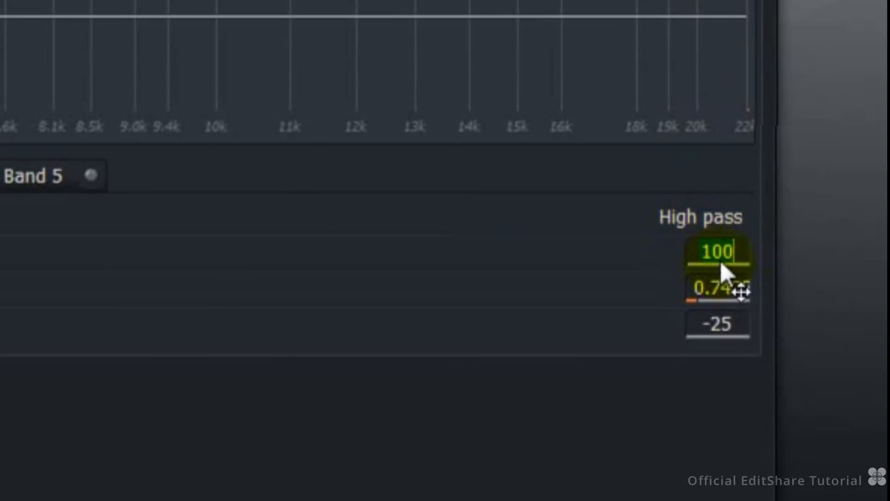
left_click(726, 288)
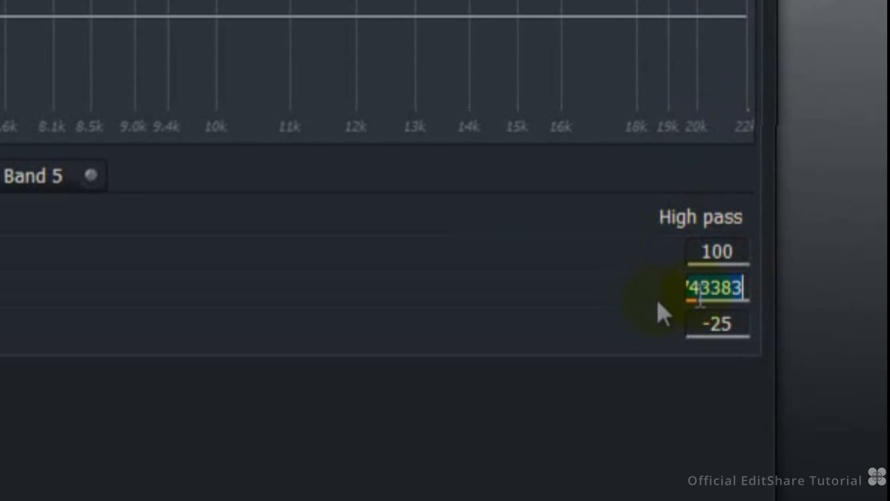
key("Home")
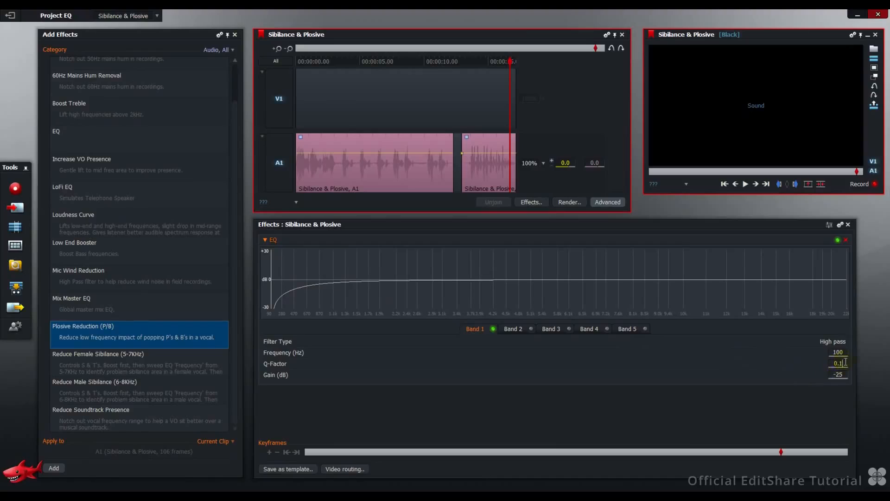
key("a")
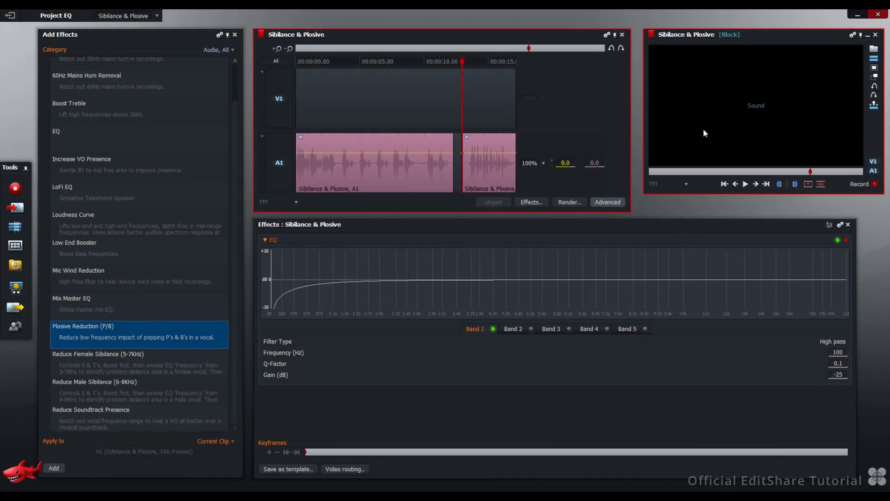
key("space")
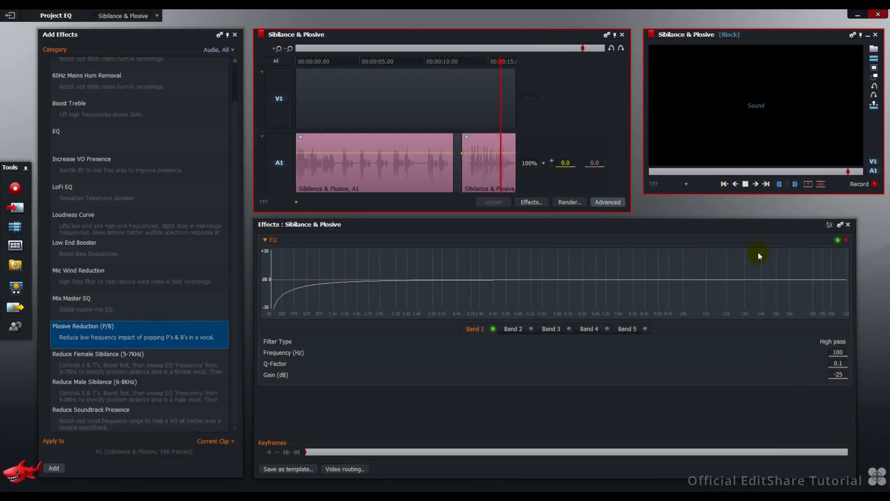
key("space")
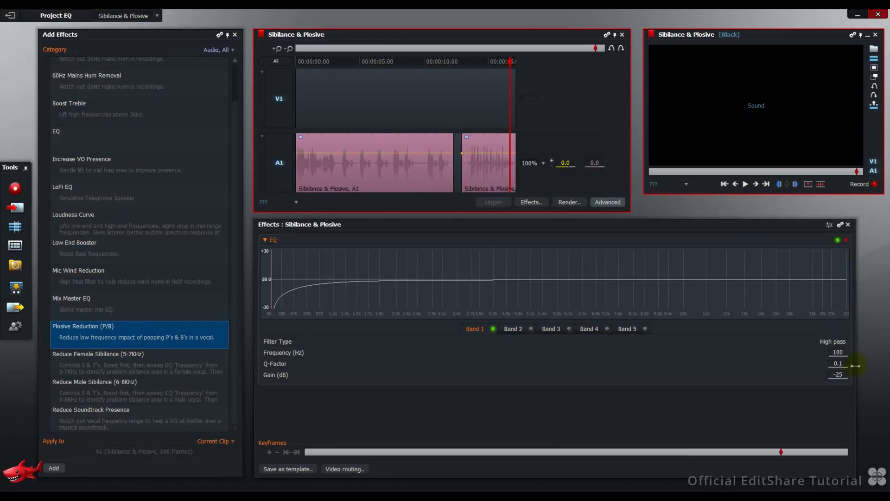
Step: Return the plosive EQ's Q-Factor to 0.7433 and play the second A1 clip again
scroll(843, 364, "up", 5)
scroll(842, 364, "up", 4)
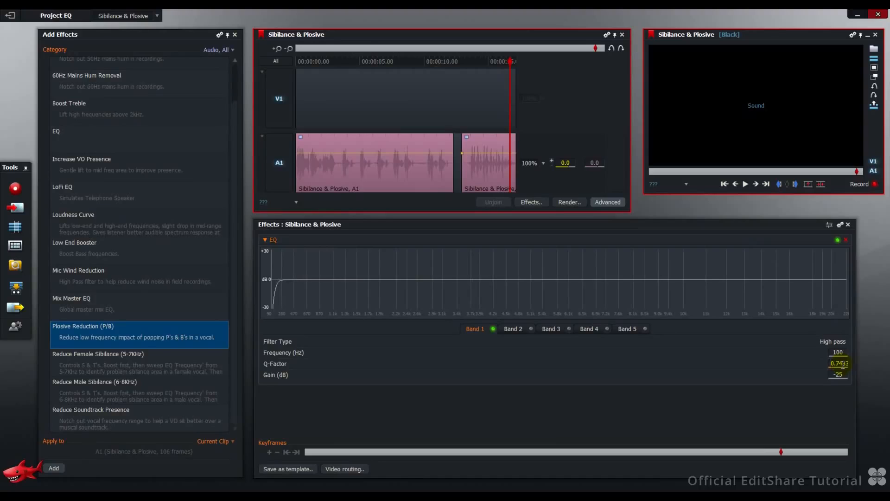
key("space")
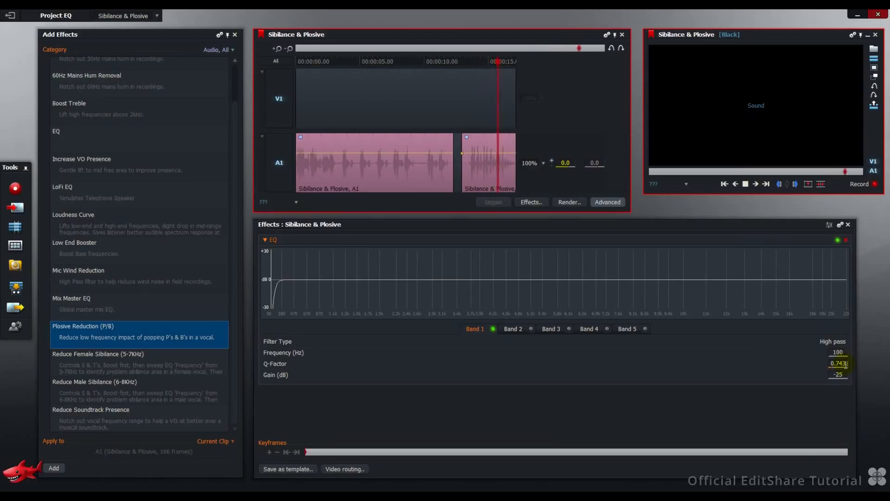
Step: Switch to the Wind Noise Reduction room and play the untreated Wind clip from the start
left_click(160, 17)
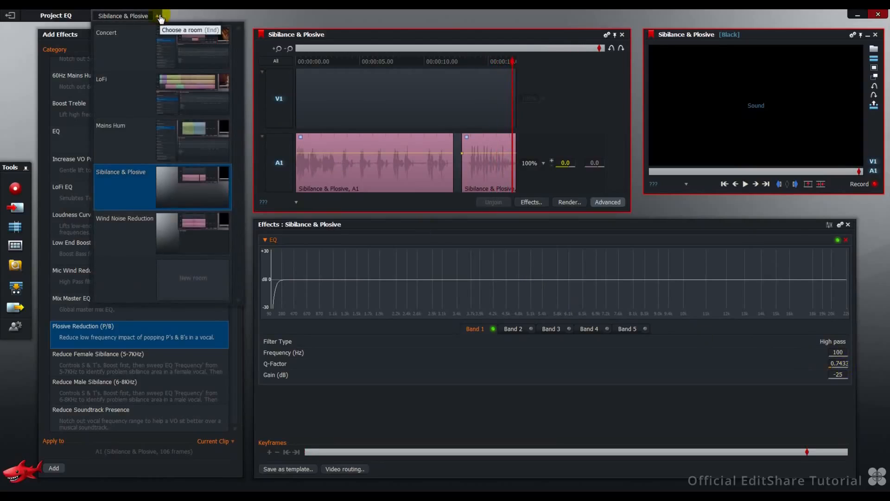
left_click(204, 234)
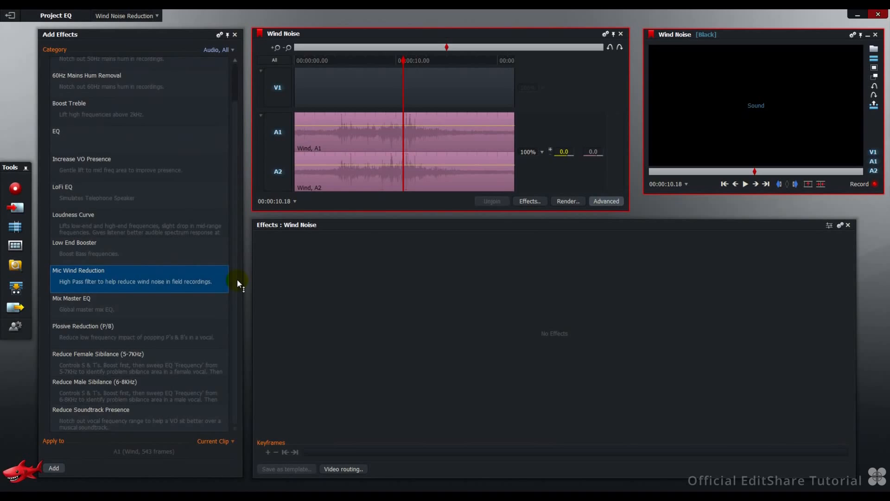
key("Home")
key("space")
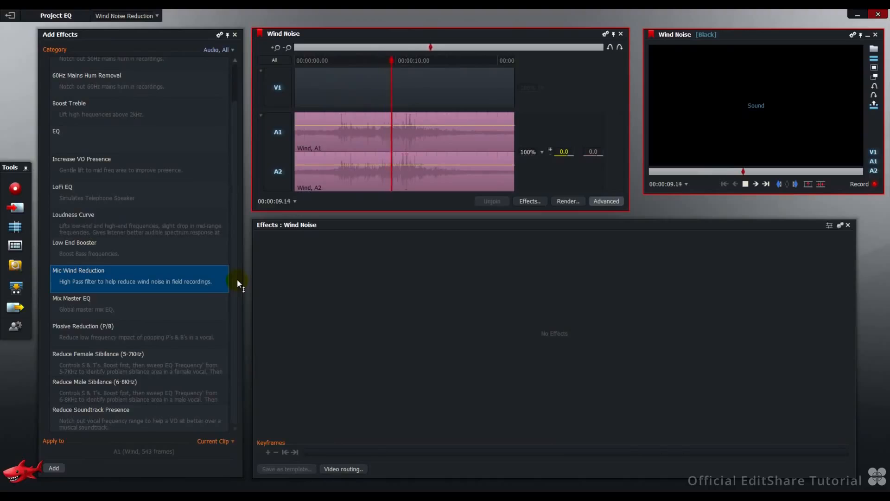
key("space")
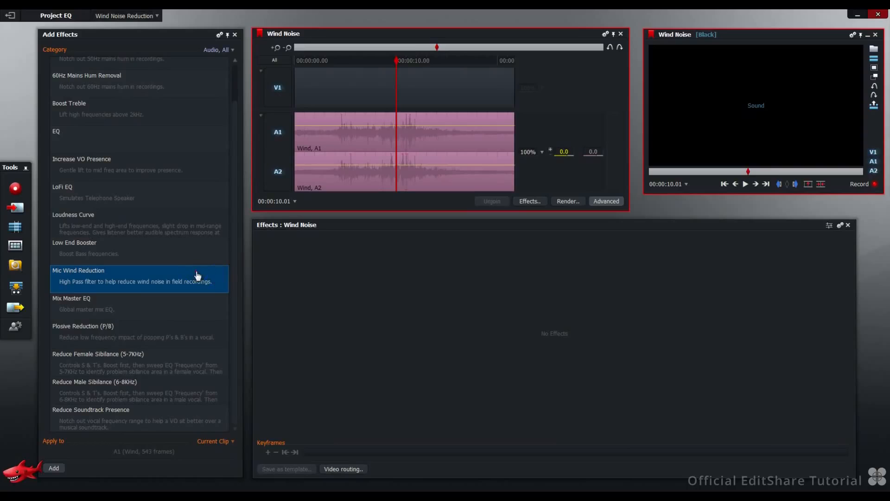
Step: Apply the Mic Wind Reduction preset to the Wind clip and play it from the sequence start
left_click_drag(197, 276, 318, 174)
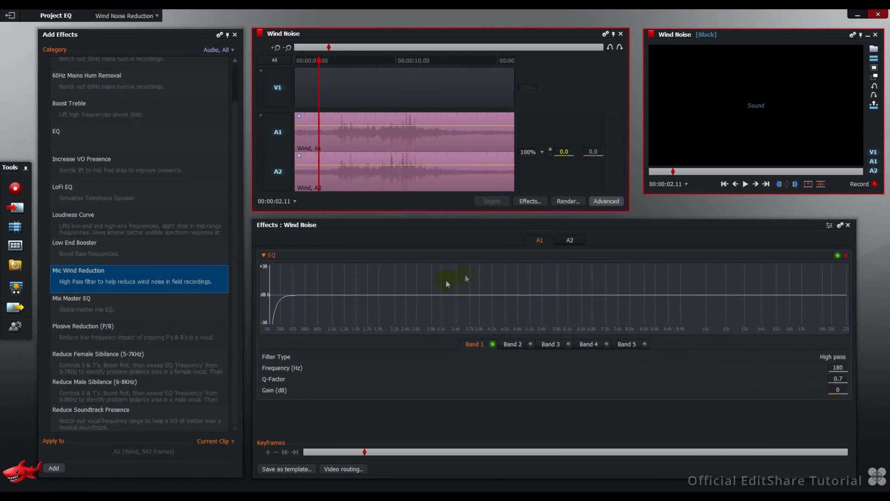
left_click(723, 183)
left_click(745, 184)
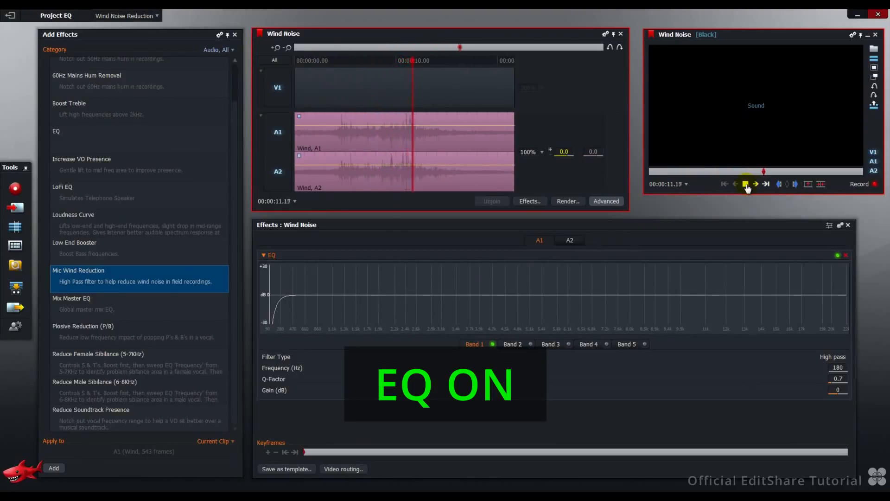
left_click(745, 184)
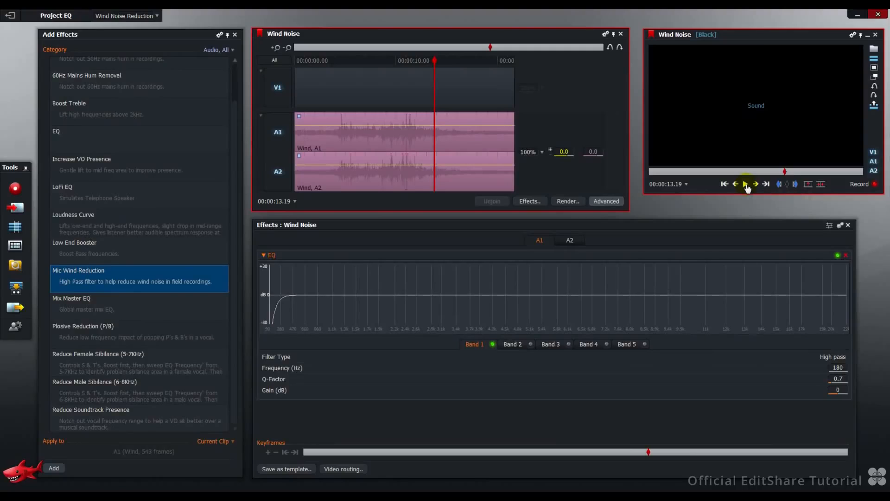
Step: Replay the Wind clip from the start, bypassing and re-enabling the A1 EQ to compare the sound
key("Home")
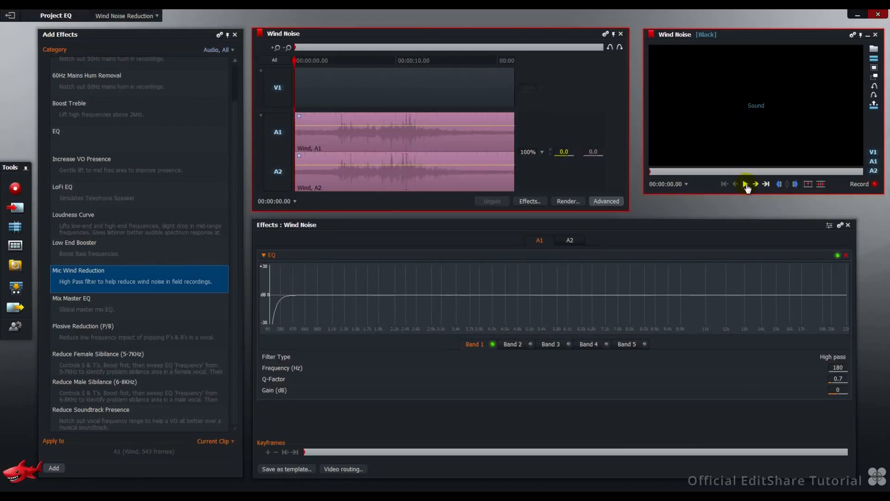
left_click(745, 184)
left_click(837, 255)
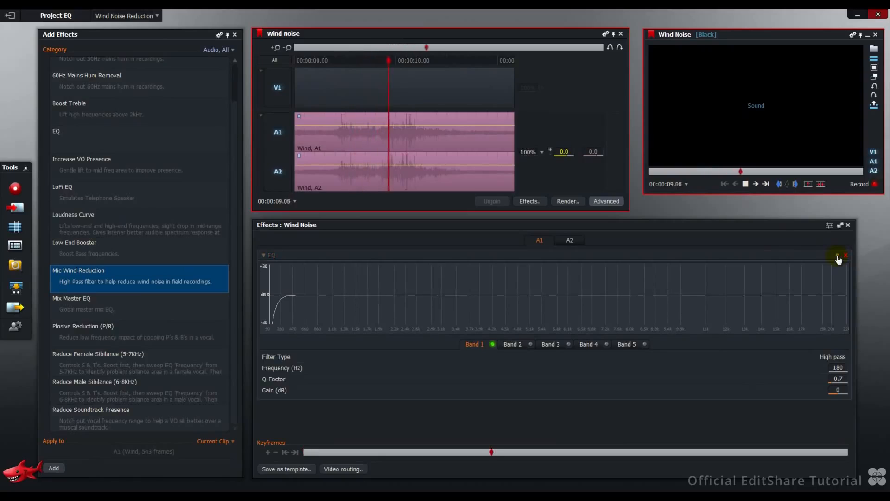
left_click(837, 256)
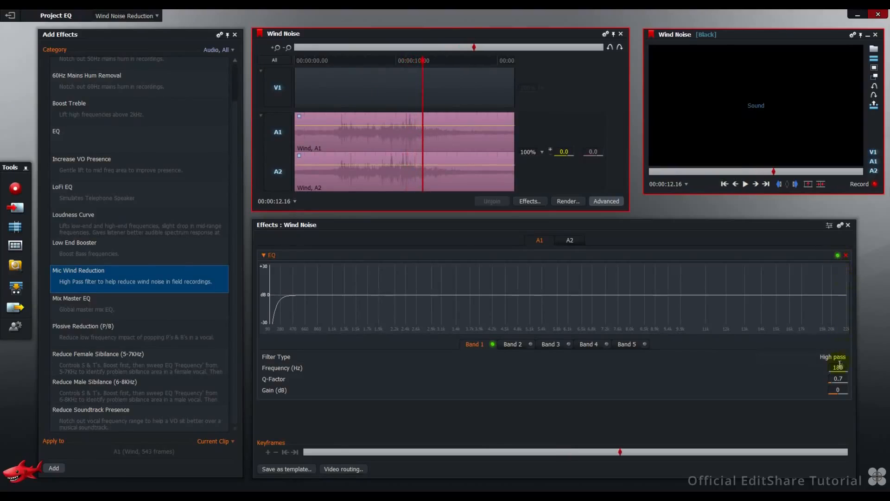
Step: Adjust the Band 1 high-pass frequency of the Wind clip's A1 EQ up and down
scroll(840, 367, "up", 4)
scroll(839, 367, "up", 2)
scroll(838, 367, "down", 2)
scroll(839, 367, "down", 2)
scroll(839, 368, "down", 2)
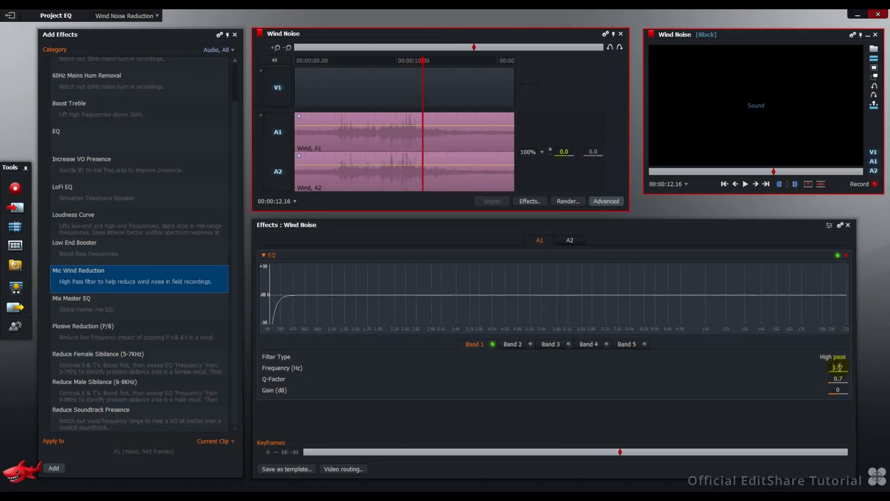